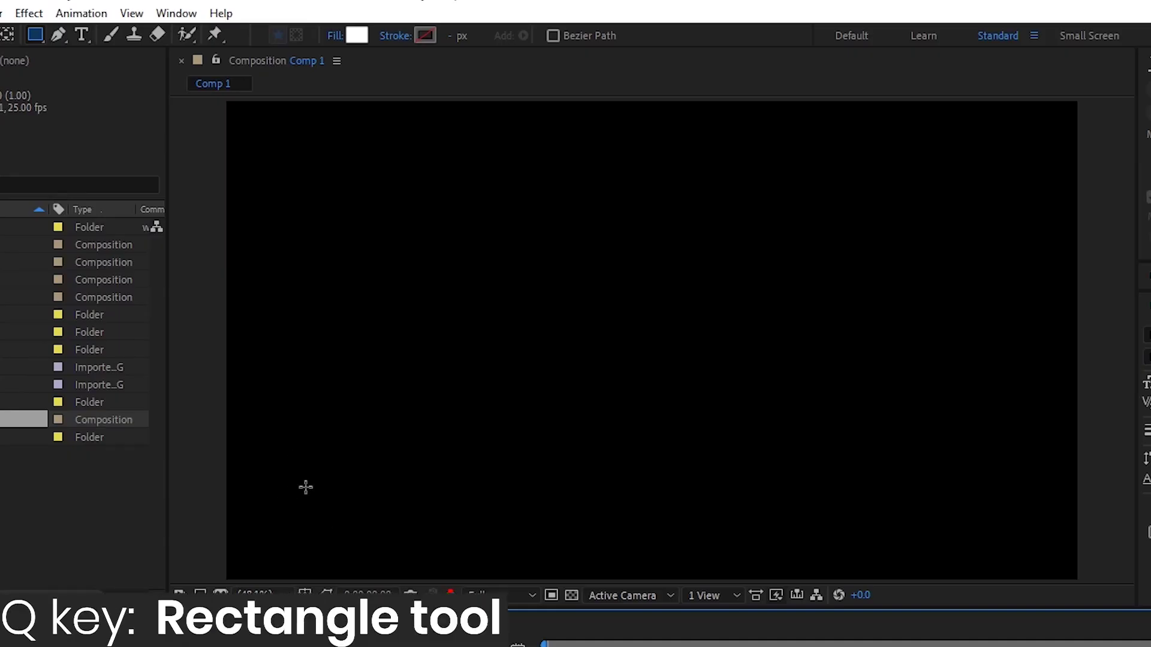
Draw a wide white rectangle shape near the lower left of Comp 1 and delete its solid fill
{"action": "left_click_drag", "start_coordinate": [307, 488], "coordinate": [640, 533]}
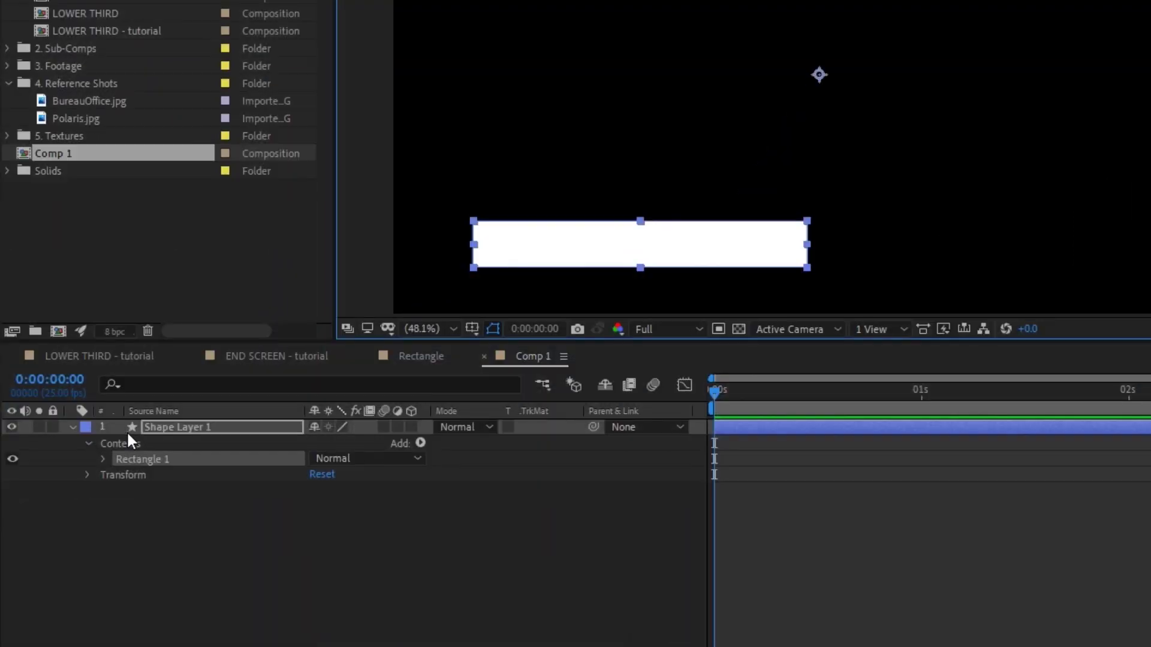
{"action": "left_click", "coordinate": [89, 442]}
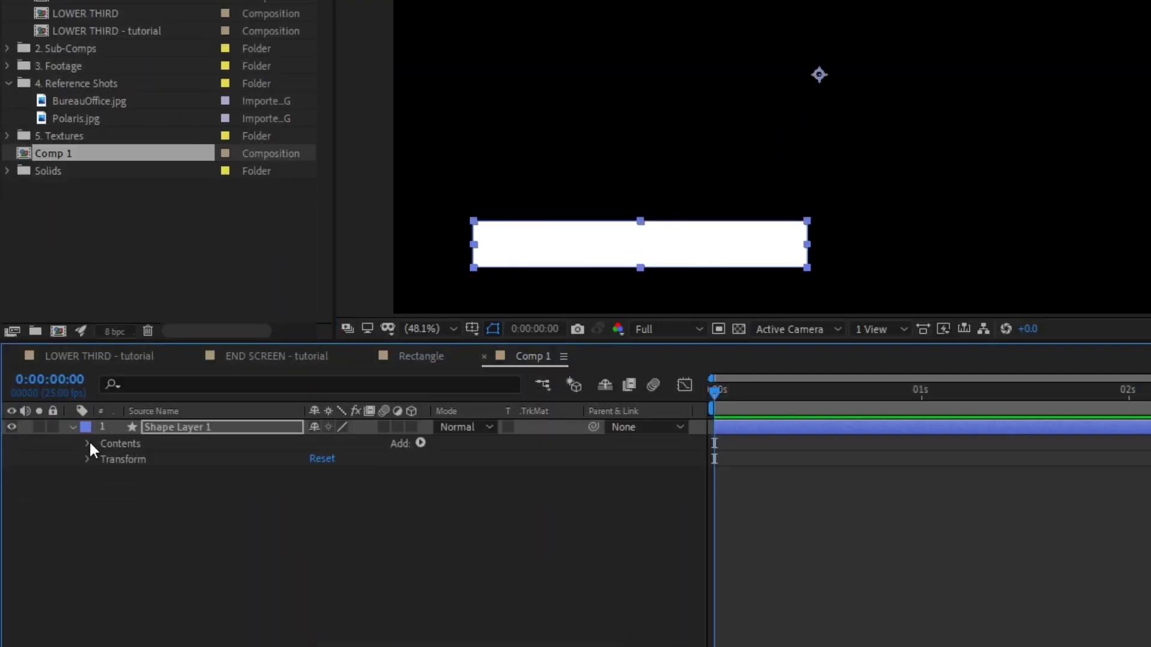
{"action": "left_click", "coordinate": [89, 444]}
{"action": "left_click", "coordinate": [103, 459]}
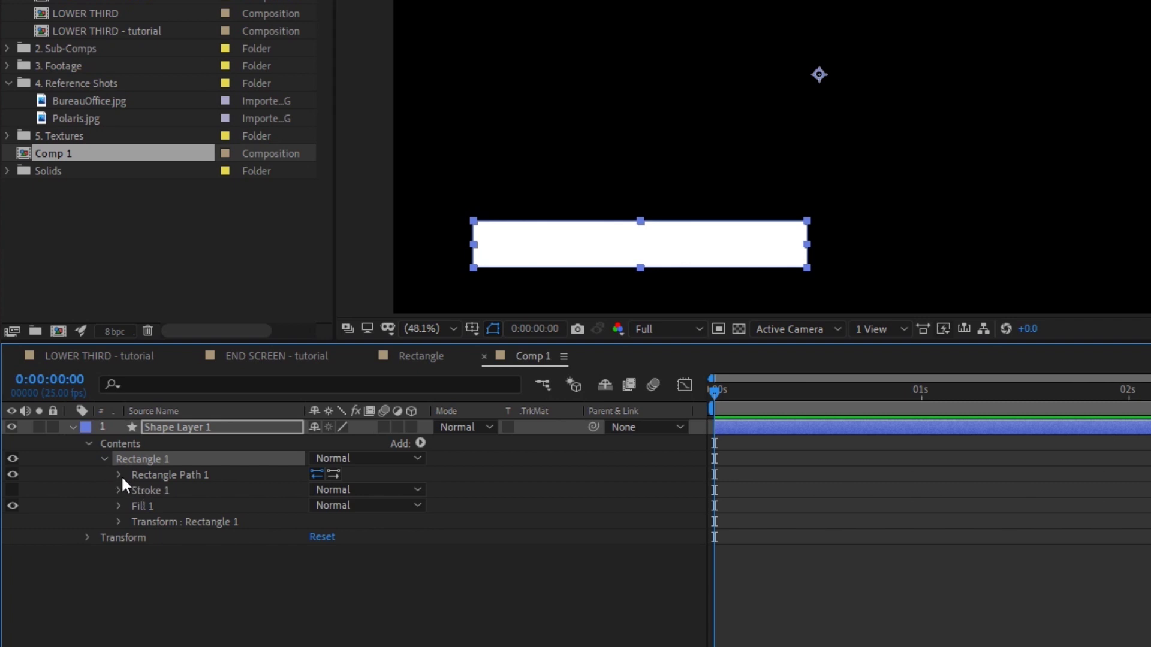
{"action": "left_click", "coordinate": [139, 507]}
{"action": "key", "text": "Delete"}
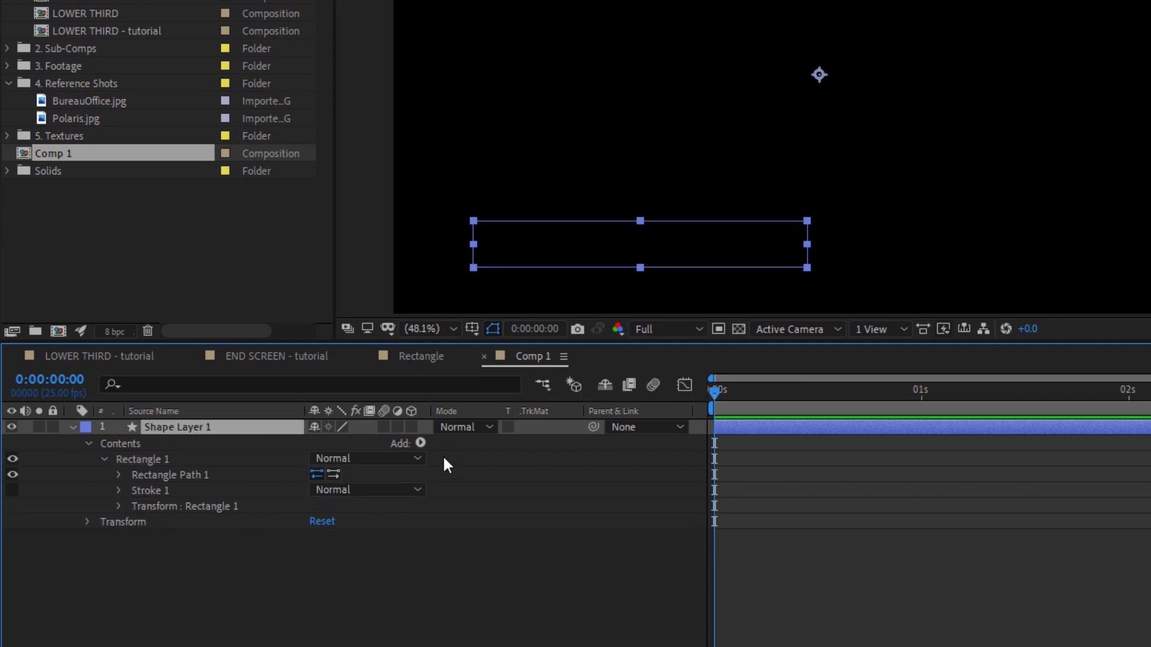
Add a Gradient Fill to Shape Layer 1 and expand its properties
{"action": "left_click", "coordinate": [420, 443]}
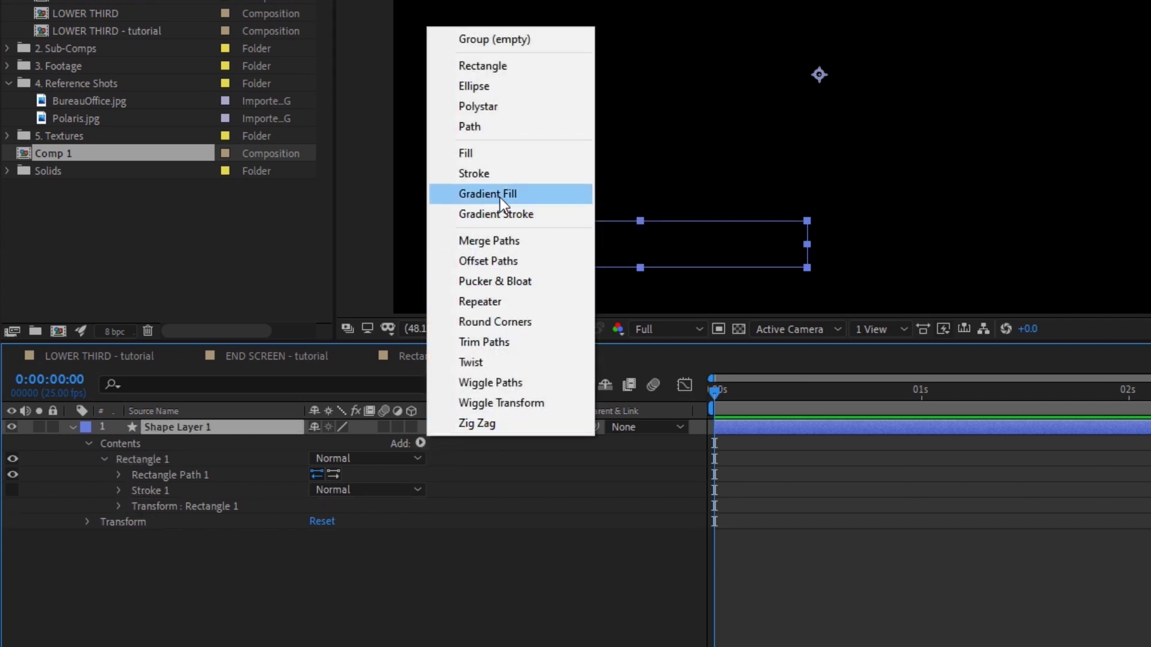
{"action": "left_click", "coordinate": [522, 193]}
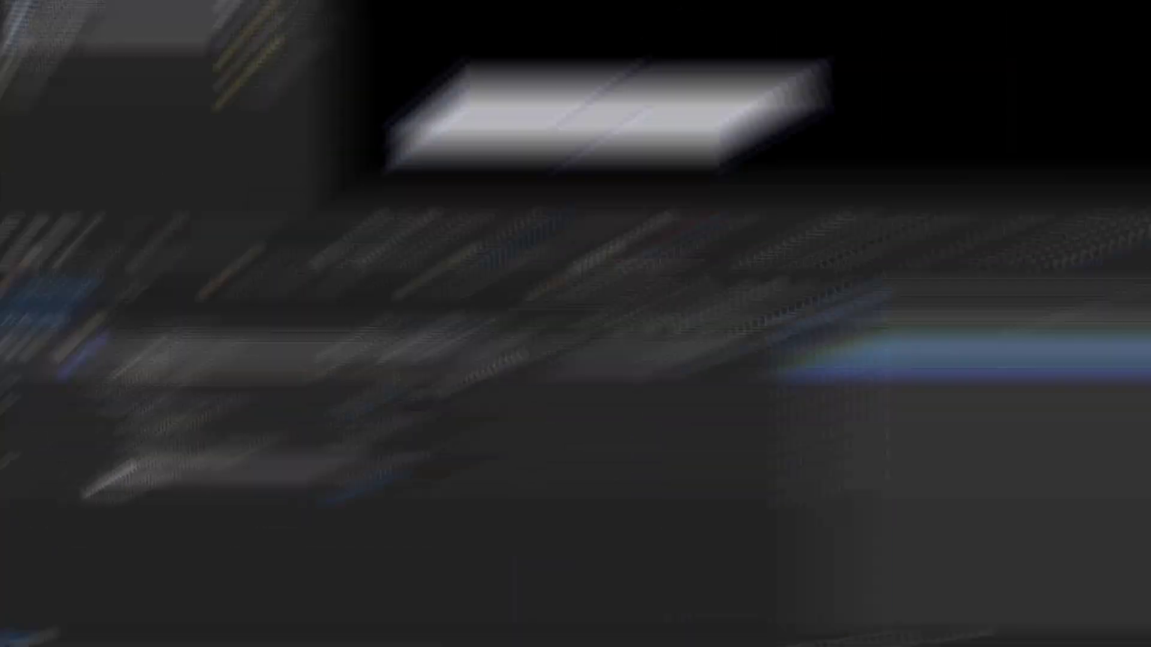
{"action": "left_click", "coordinate": [67, 523]}
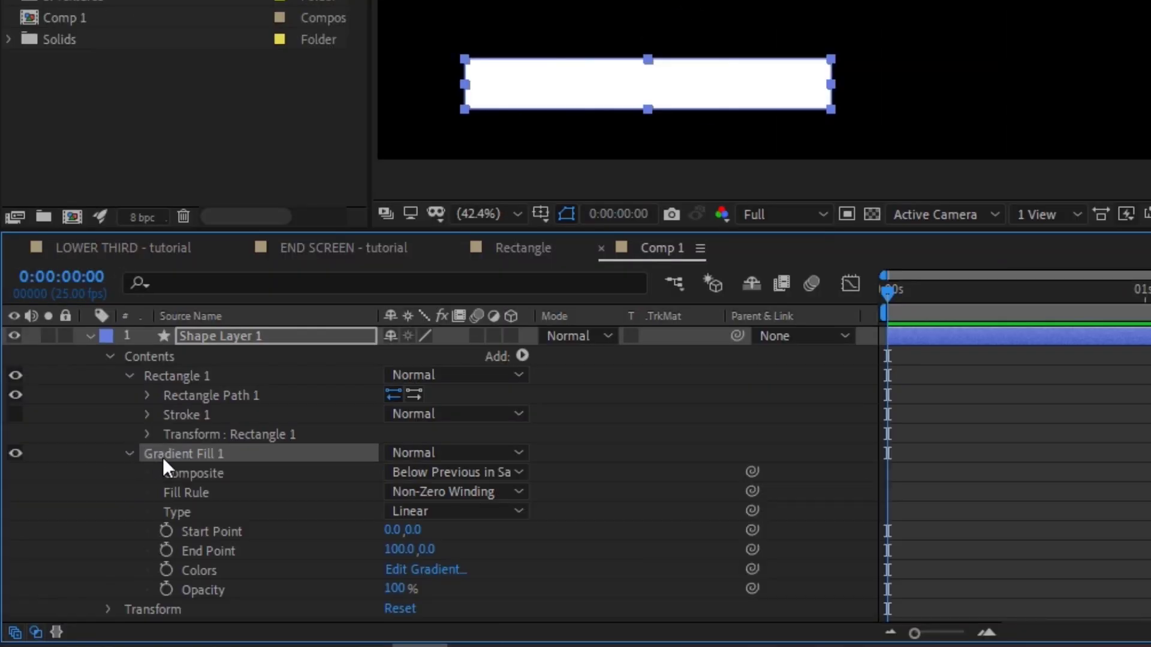
Color the gradient from dark blue 121D30 to bright red, sampling both colors from the Shifting.jpg reference image
{"action": "left_click", "coordinate": [448, 570]}
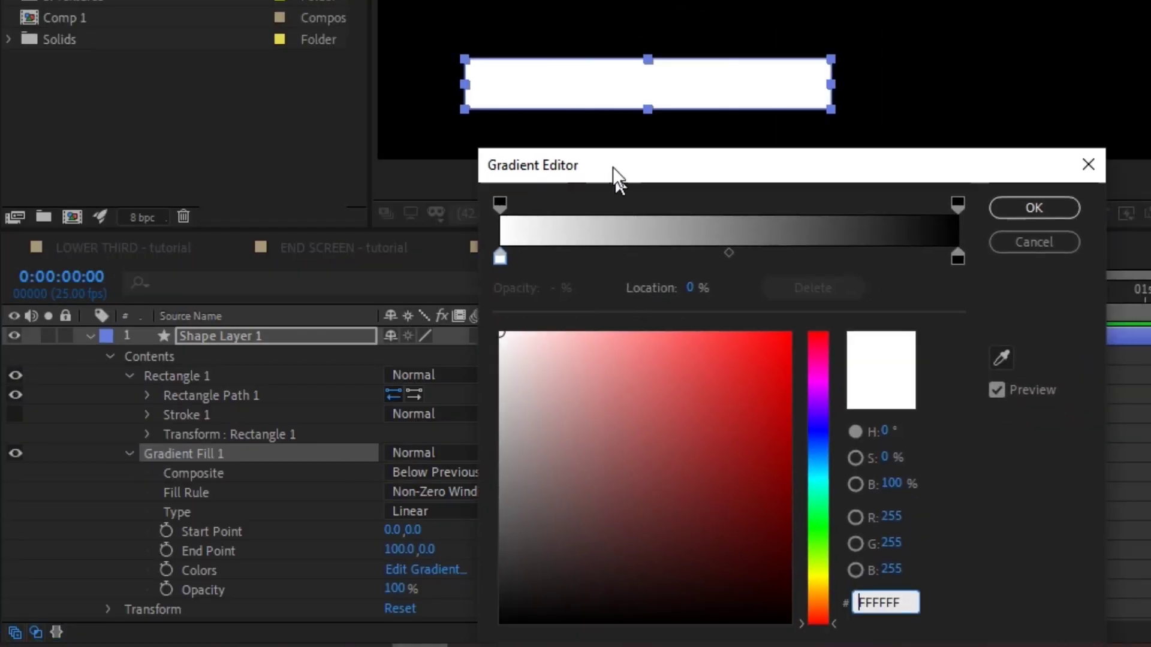
{"action": "left_click", "coordinate": [490, 232]}
{"action": "left_click", "coordinate": [992, 330]}
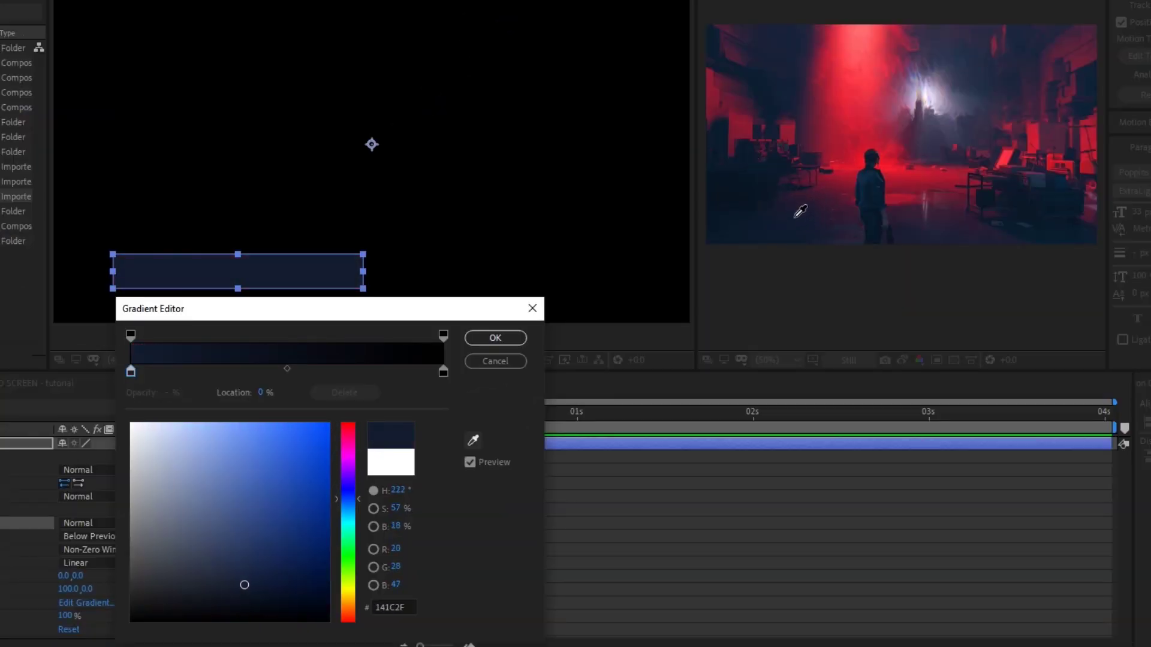
{"action": "left_click", "coordinate": [779, 234]}
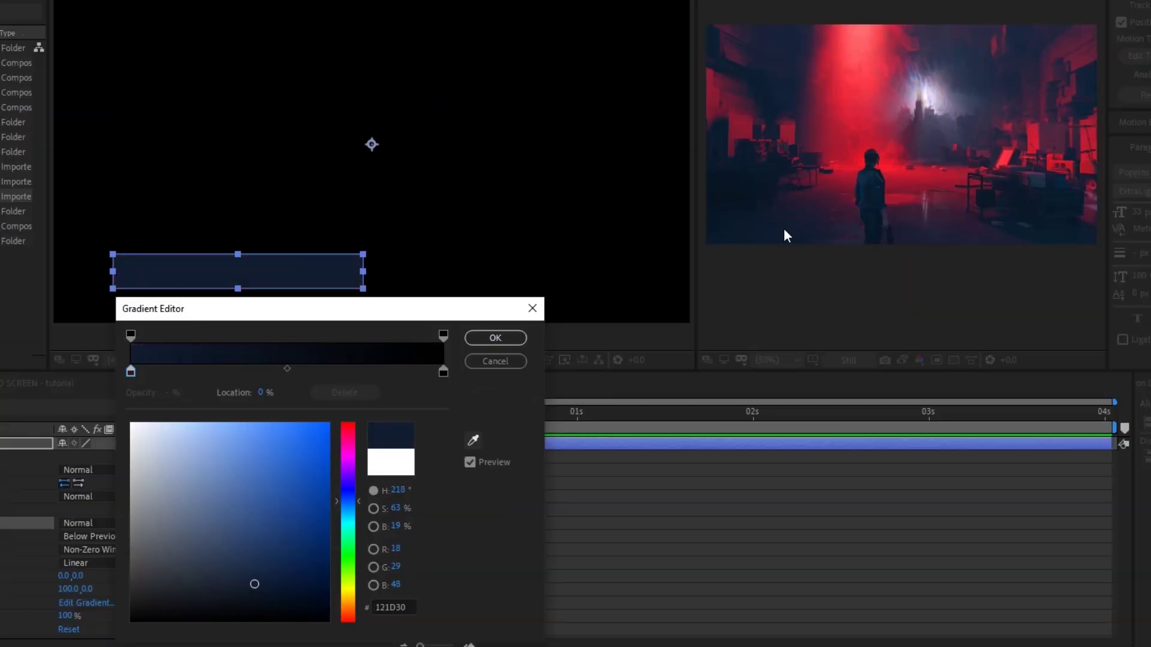
{"action": "left_click", "coordinate": [443, 372]}
{"action": "left_click", "coordinate": [473, 441]}
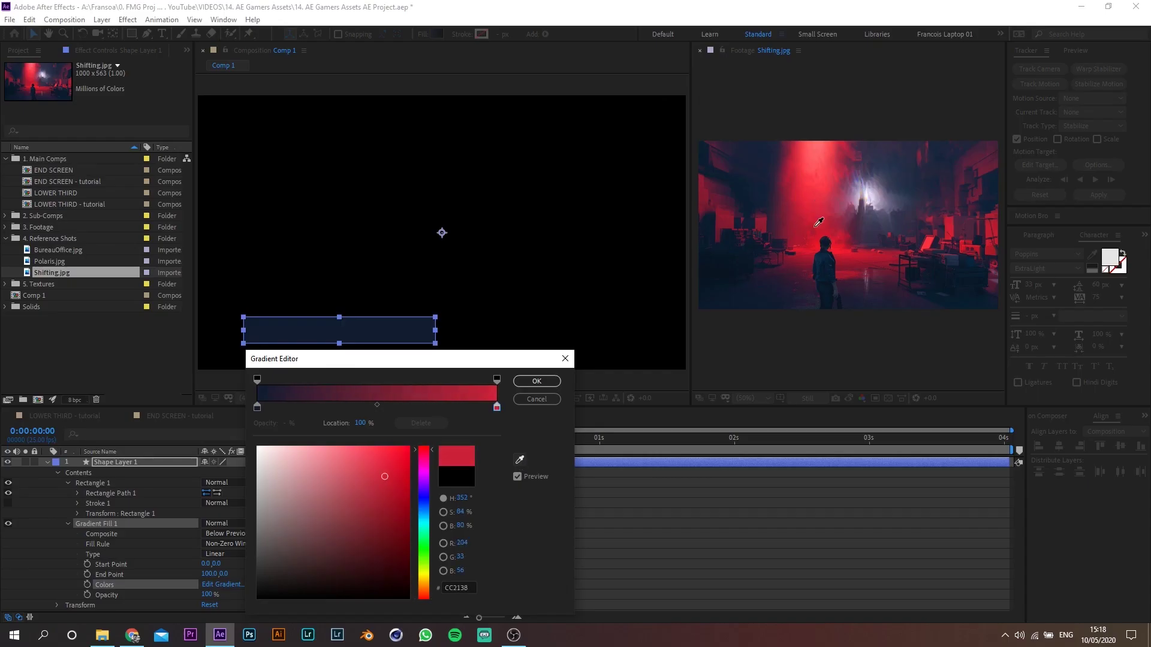
{"action": "left_click", "coordinate": [530, 384]}
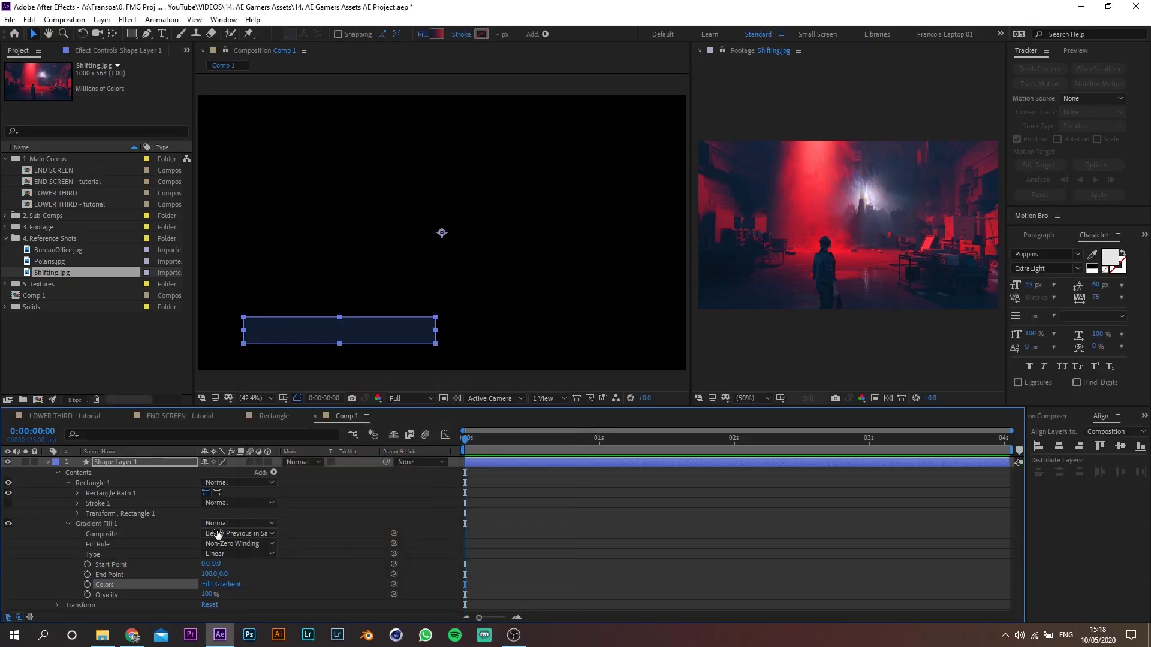
Set the gradient's start point X to -886 and its end point X to 83
{"action": "left_click_drag", "start_coordinate": [210, 563], "coordinate": [54, 579]}
{"action": "left_click_drag", "start_coordinate": [418, 527], "coordinate": [398, 506]}
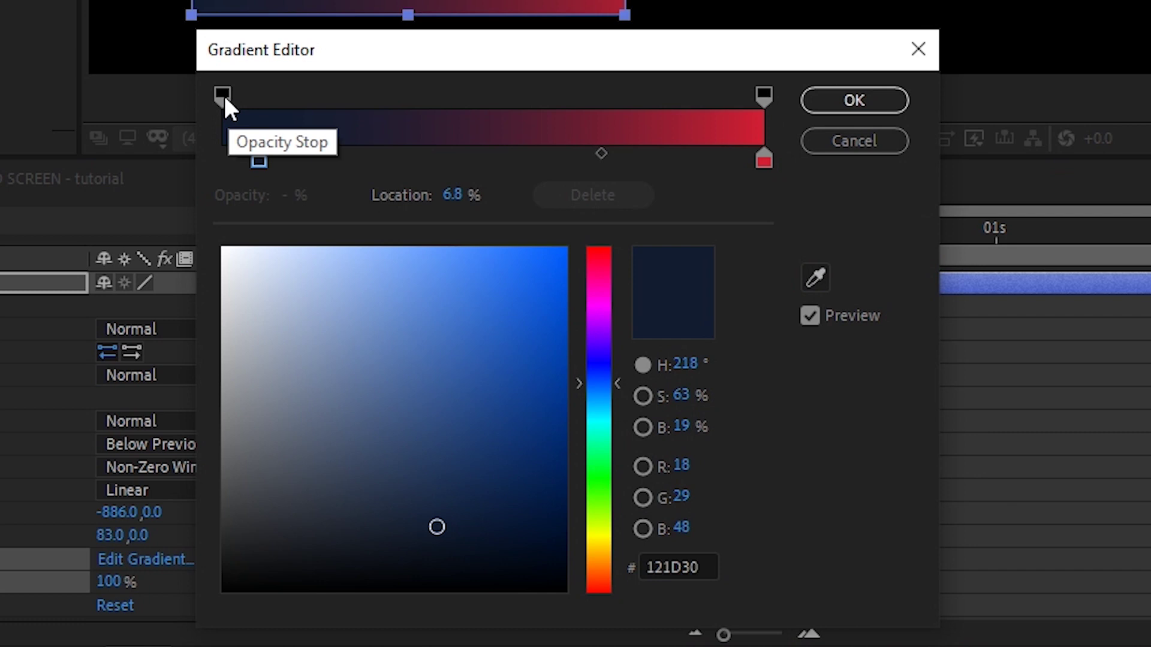
Move the first opacity stop to about 6.5%, add color and opacity stops at the gradient's start, and set the new opacity stop to 0%
{"action": "left_click_drag", "start_coordinate": [223, 94], "coordinate": [253, 89]}
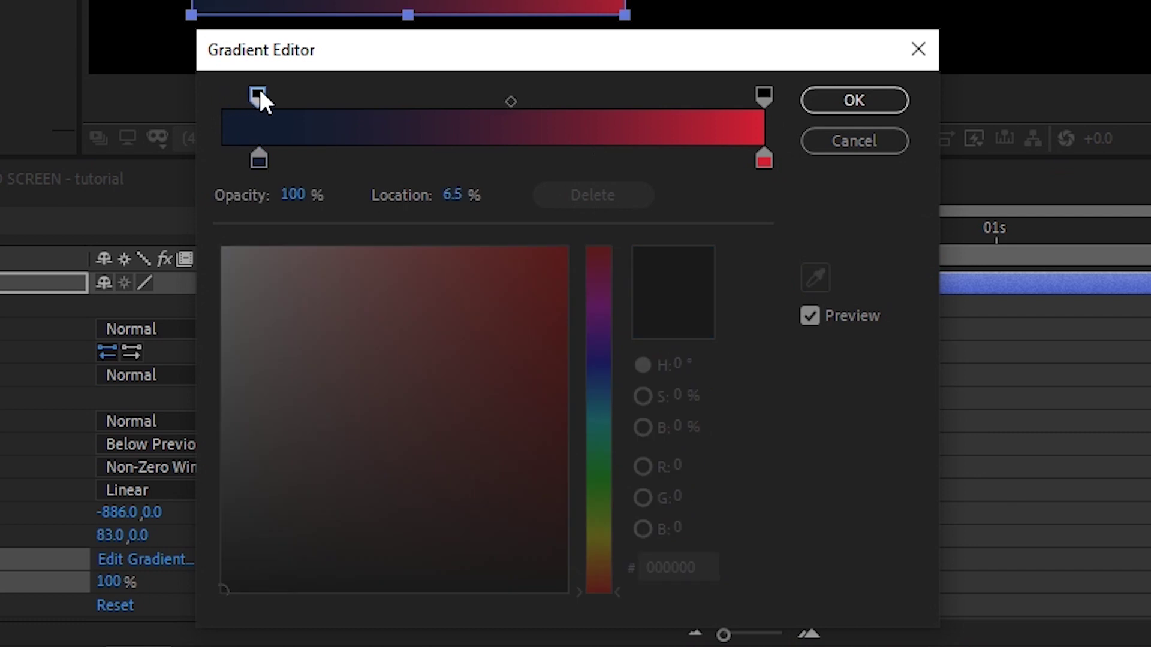
{"action": "left_click", "coordinate": [225, 159]}
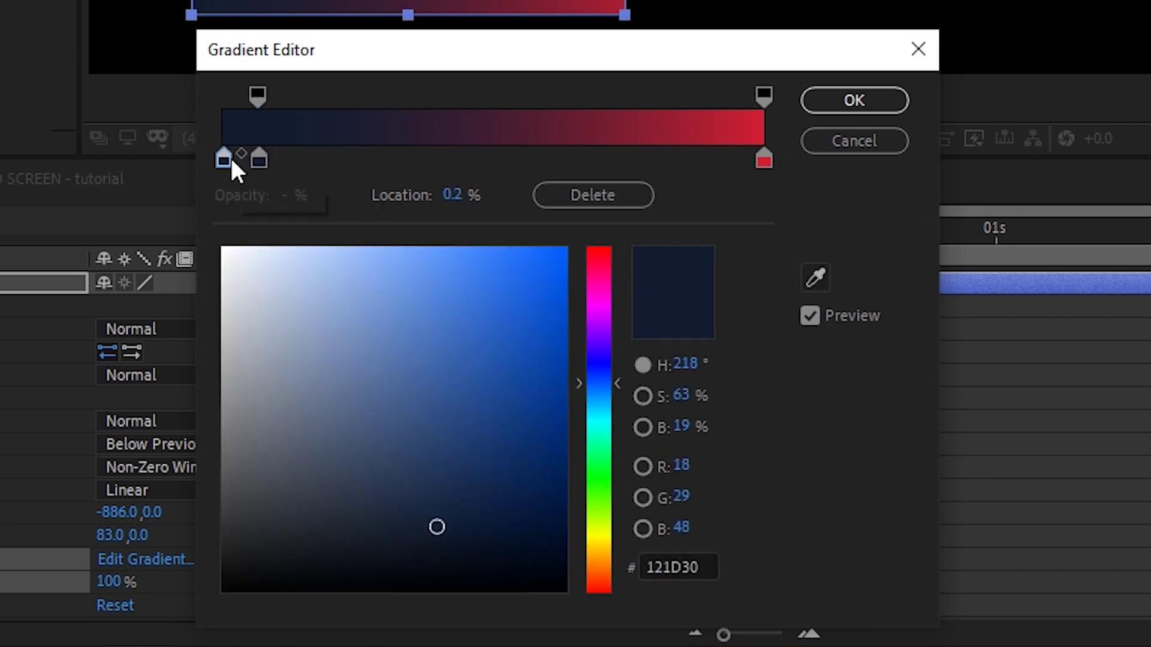
{"action": "left_click", "coordinate": [221, 106]}
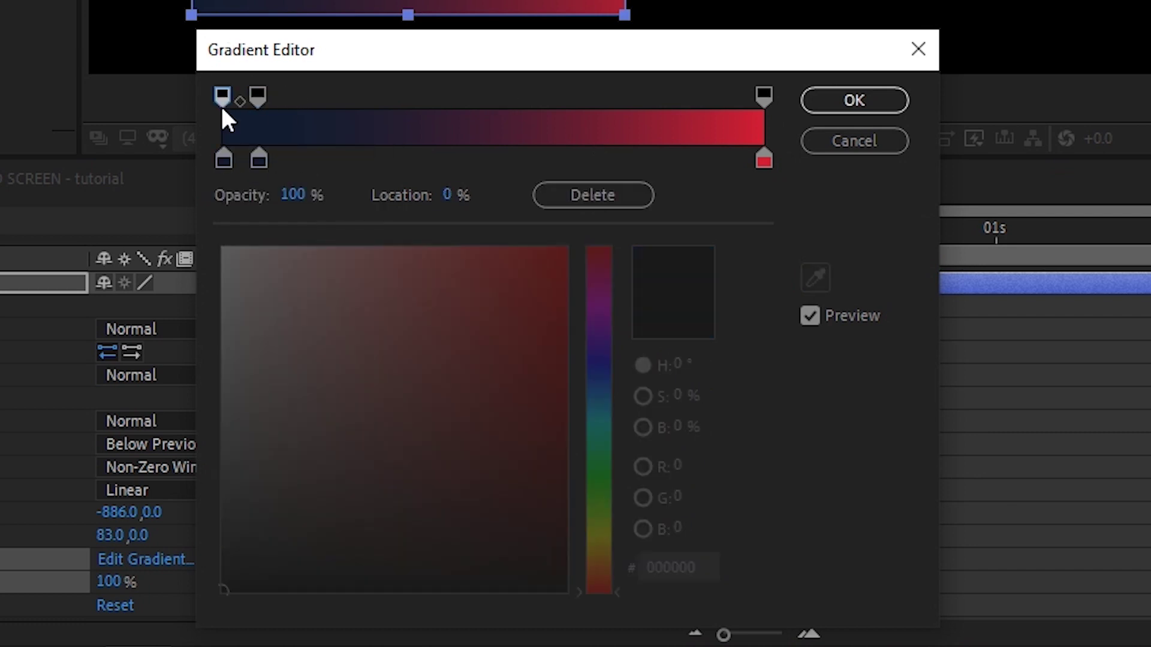
{"action": "left_click", "coordinate": [225, 164]}
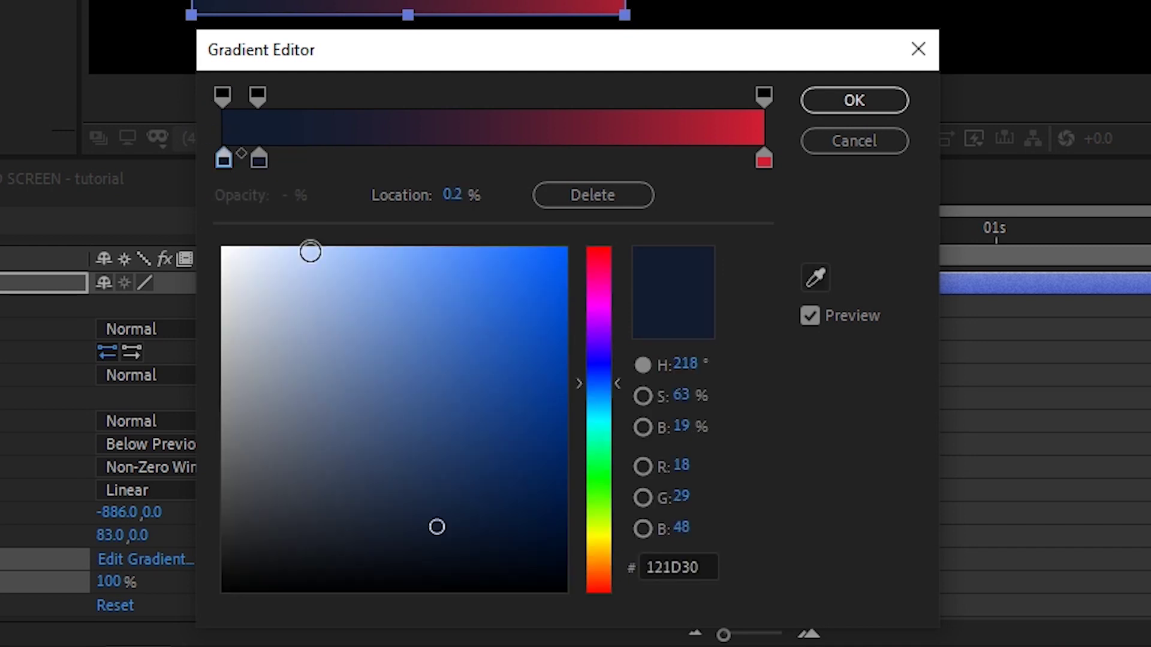
{"action": "left_click", "coordinate": [221, 96]}
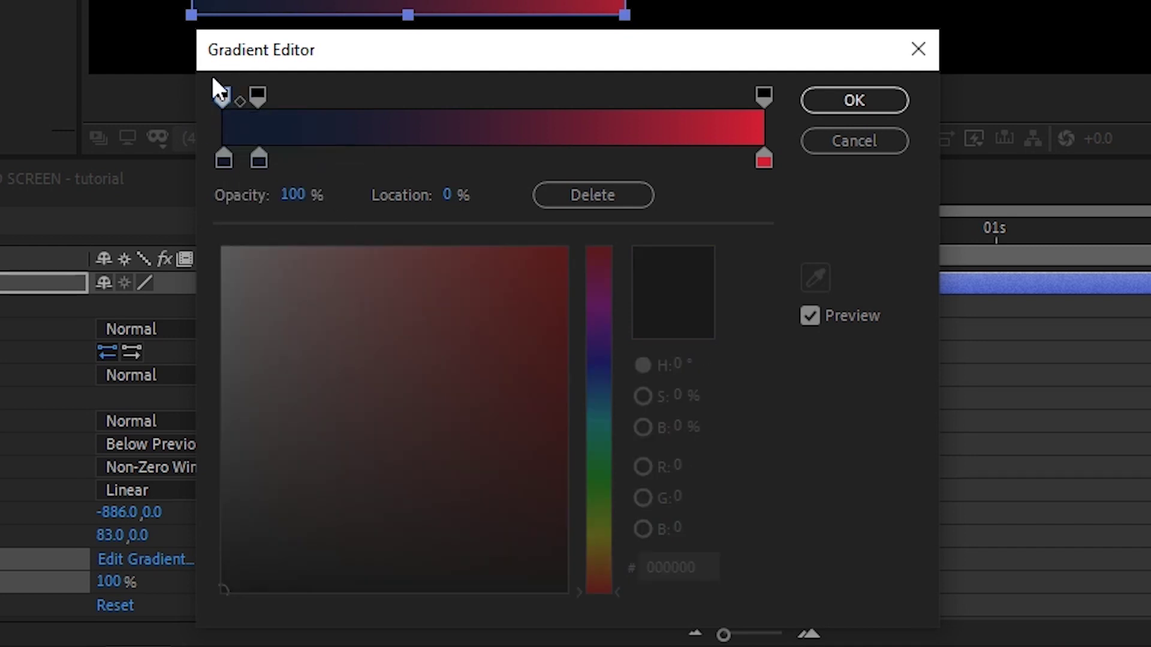
{"action": "left_click_drag", "start_coordinate": [300, 190], "coordinate": [82, 192]}
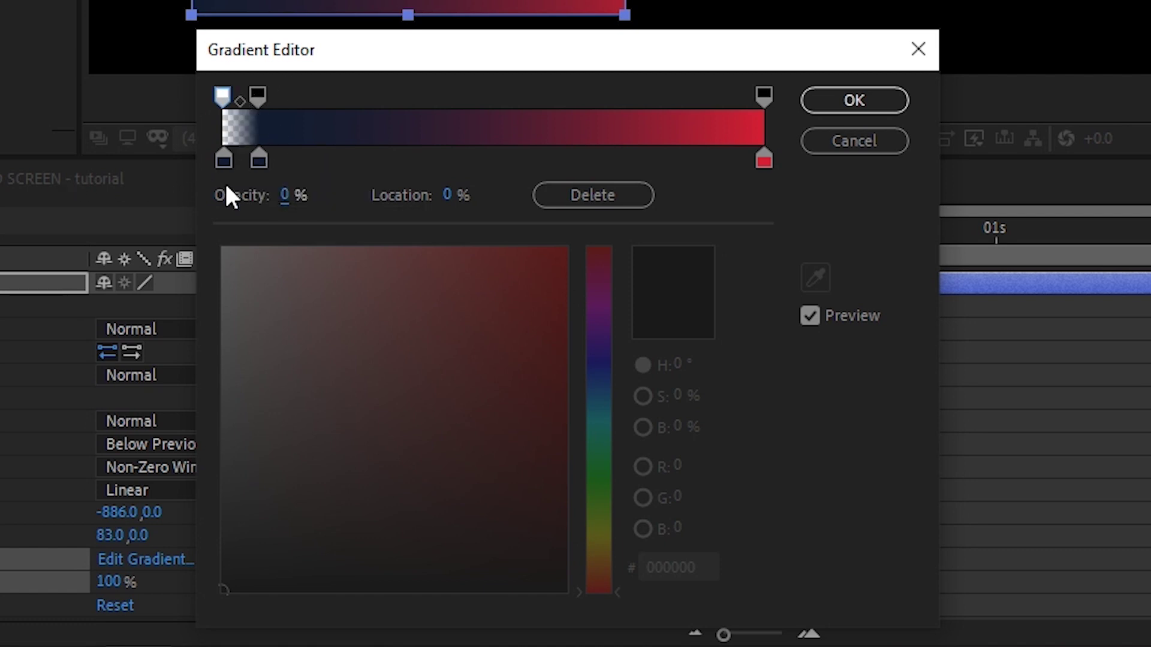
{"action": "left_click", "coordinate": [854, 99]}
Set the gradient's start point X to -786 and move the inner dark blue and opacity stops to about 11.7%
{"action": "left_click_drag", "start_coordinate": [129, 512], "coordinate": [153, 511]}
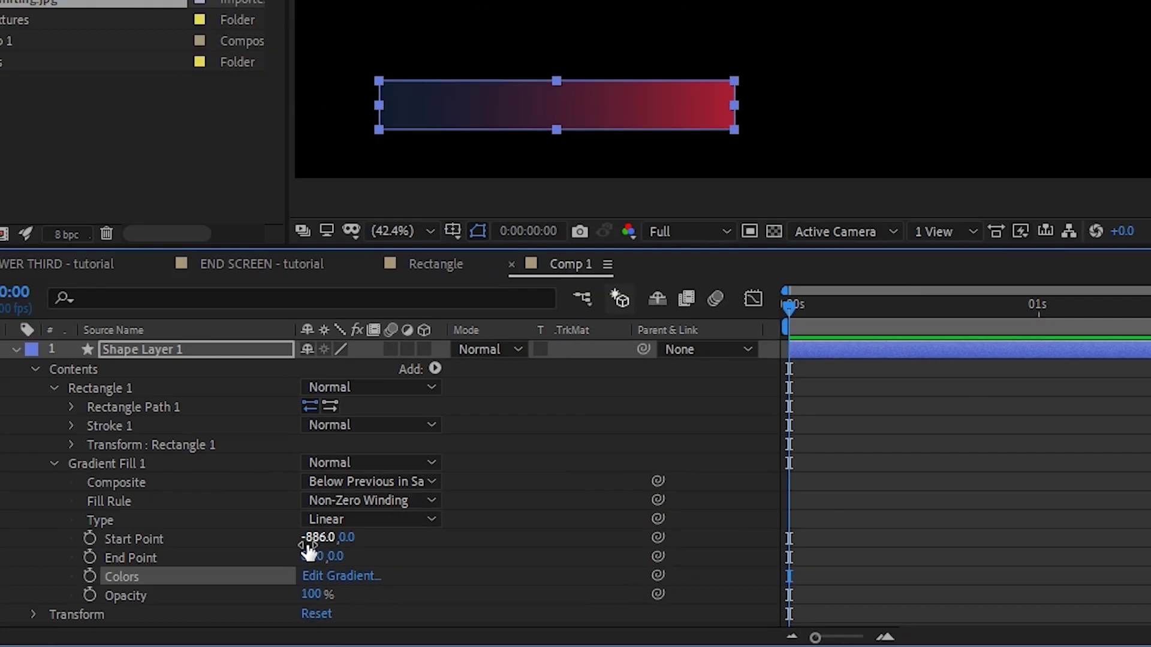
{"action": "left_click_drag", "start_coordinate": [395, 543], "coordinate": [433, 529]}
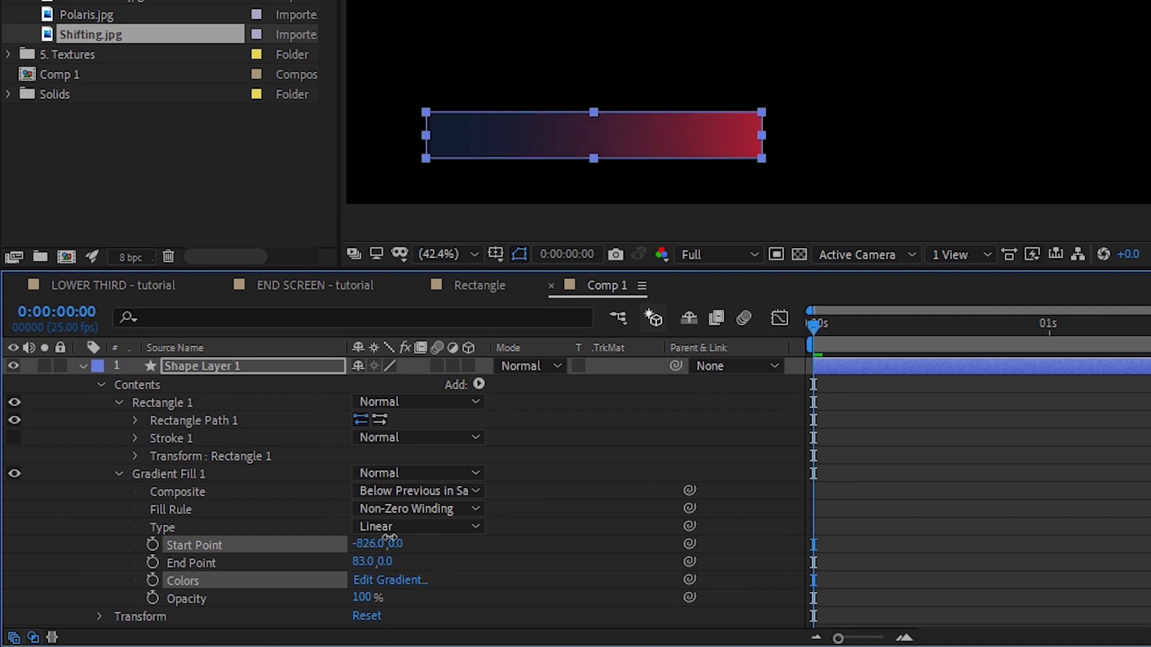
{"action": "left_click", "coordinate": [365, 580]}
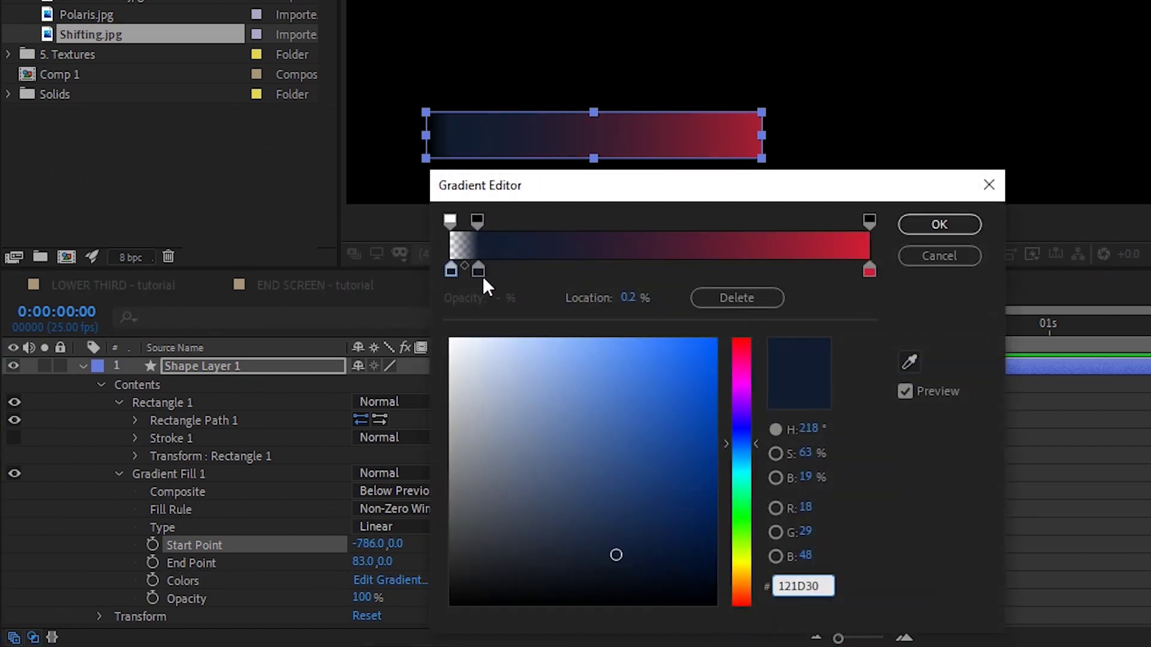
{"action": "left_click_drag", "start_coordinate": [483, 276], "coordinate": [504, 276]}
{"action": "left_click_drag", "start_coordinate": [479, 232], "coordinate": [501, 228]}
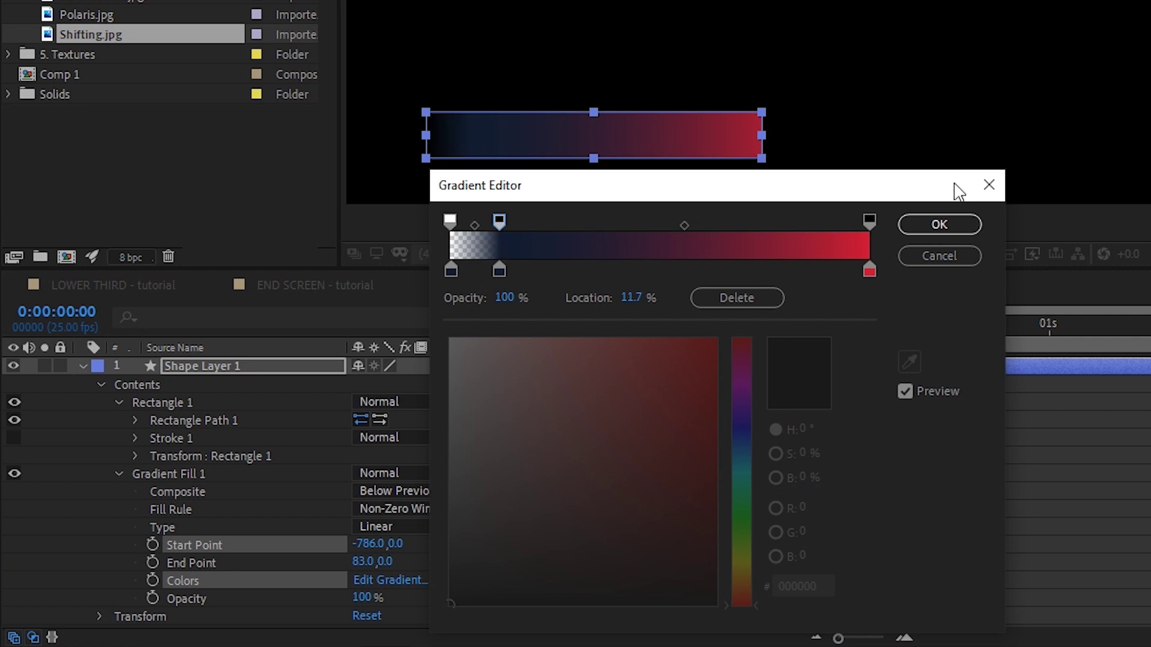
{"action": "left_click", "coordinate": [934, 223]}
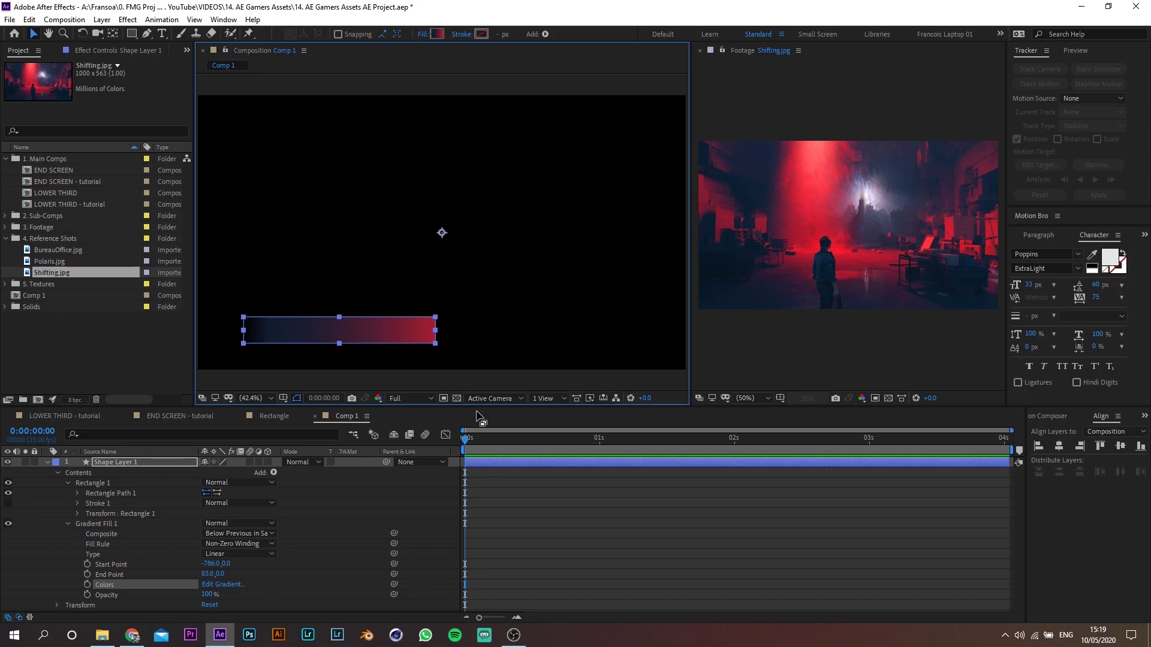
Create a black solid named Rectangle Mask above the shape layer
{"action": "left_click", "coordinate": [457, 399]}
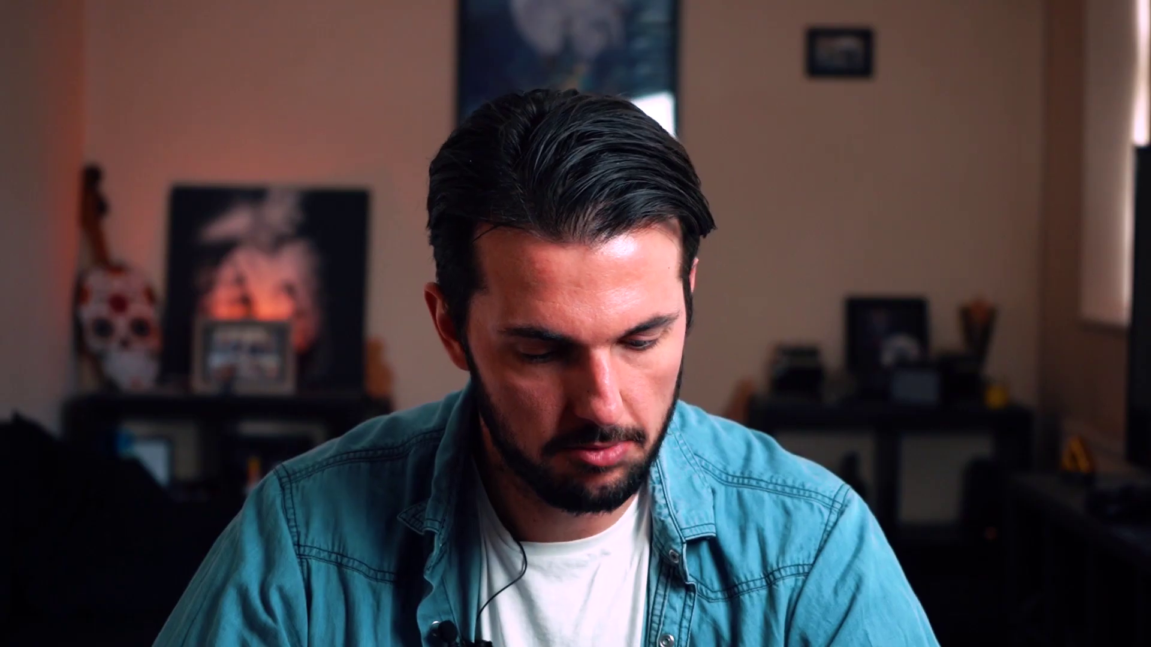
{"action": "type", "text": "Reac"}
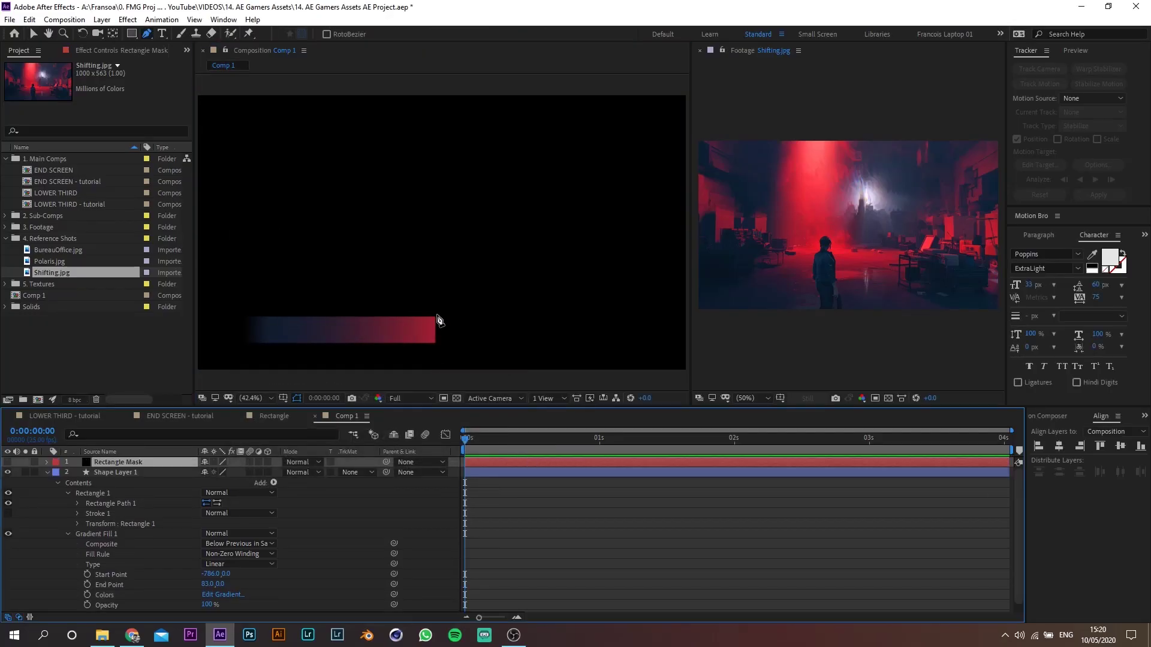
Draw a closed curved mask with the Pen tool over the bar's lower right corner on Rectangle Mask and feather it 36 pixels
{"action": "key", "text": "g"}
{"action": "left_click_drag", "start_coordinate": [439, 318], "coordinate": [454, 313]}
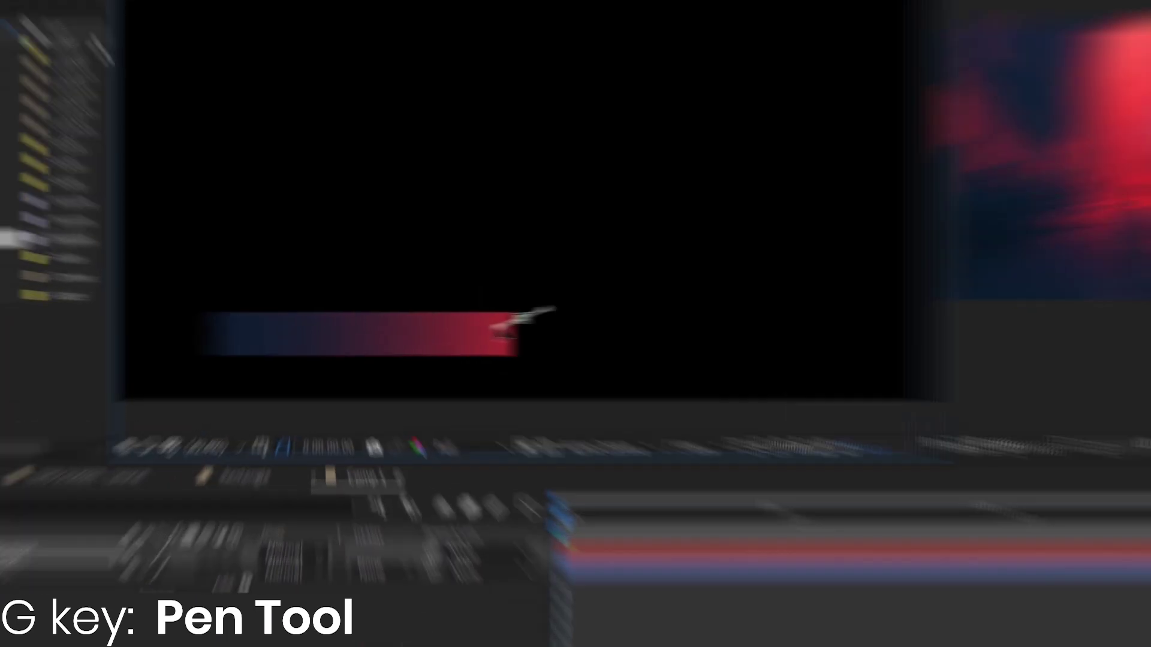
{"action": "left_click_drag", "start_coordinate": [464, 379], "coordinate": [525, 378]}
{"action": "left_click_drag", "start_coordinate": [429, 444], "coordinate": [488, 444]}
{"action": "left_click", "coordinate": [804, 419]}
{"action": "left_click", "coordinate": [825, 265]}
{"action": "left_click", "coordinate": [601, 280]}
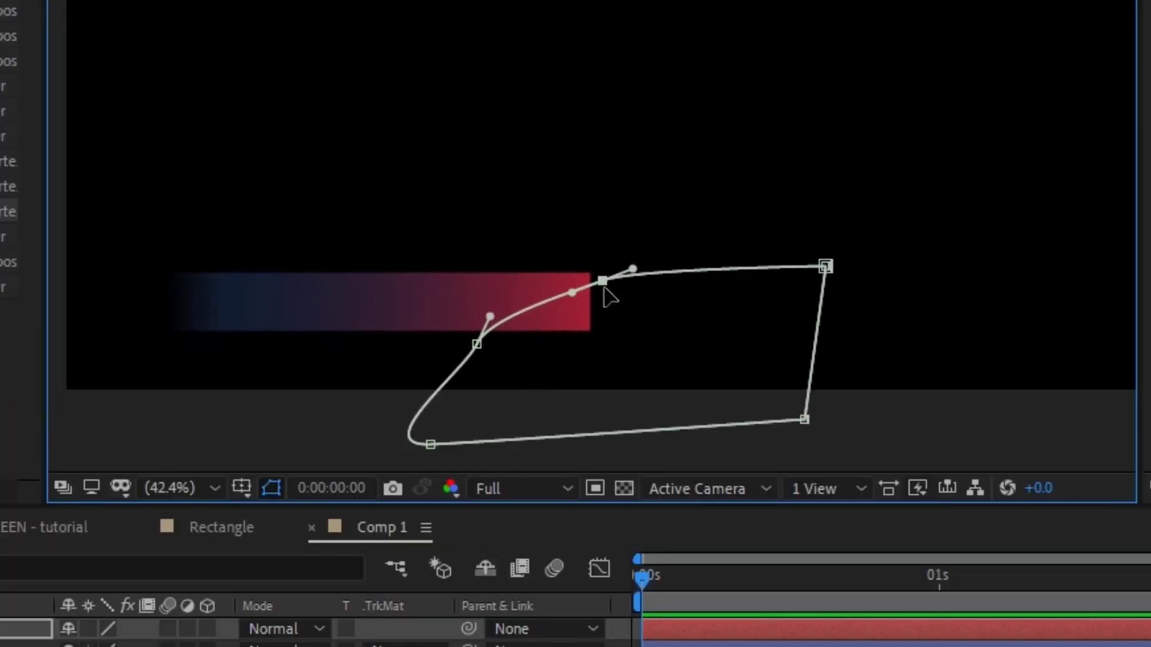
{"action": "type", "text": "36"}
{"action": "key", "text": "Return"}
Set Shape Layer 1's track matte to Alpha Inverted Matte "Rectangle Mask"
{"action": "left_click", "coordinate": [779, 429]}
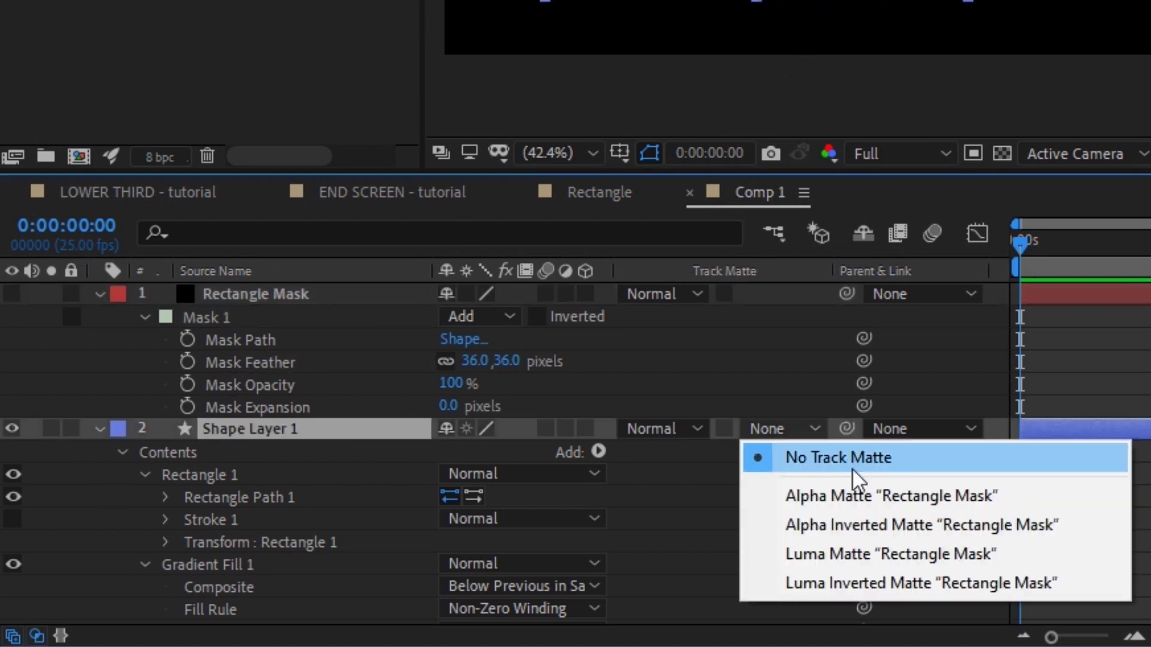
{"action": "left_click", "coordinate": [861, 498]}
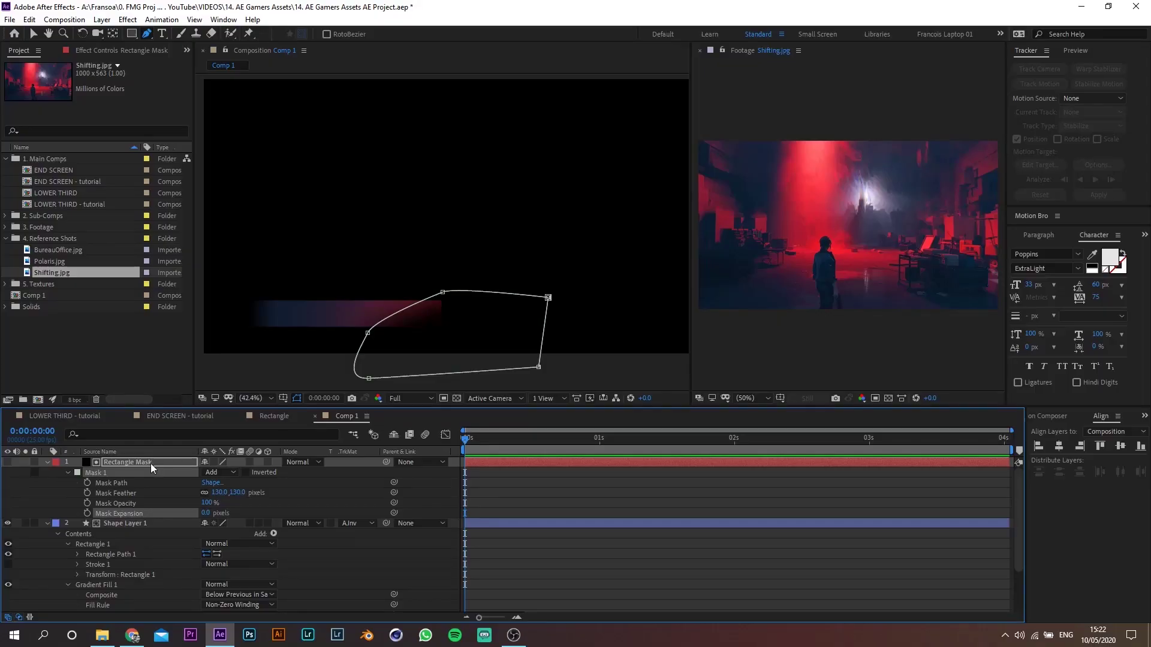
Pre-compose Rectangle Mask and Shape Layer 1 together into a new composition named Rectangle
{"action": "left_click", "coordinate": [150, 463]}
{"action": "left_click", "coordinate": [129, 524], "text": "shift"}
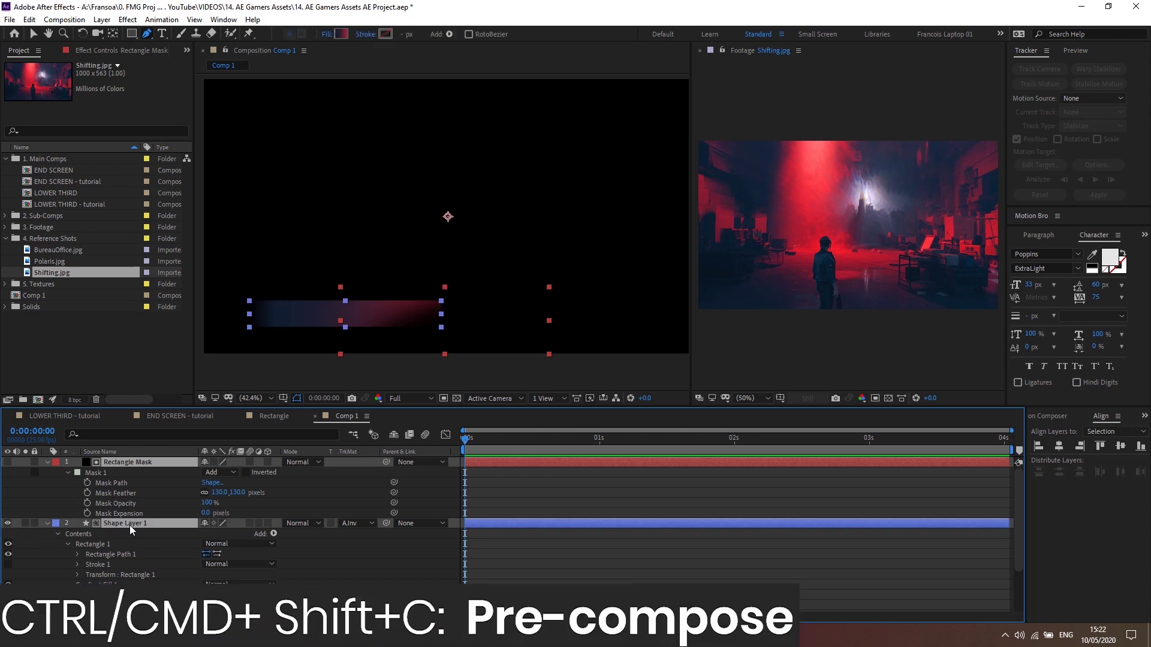
{"action": "key", "text": "ctrl+shift+c"}
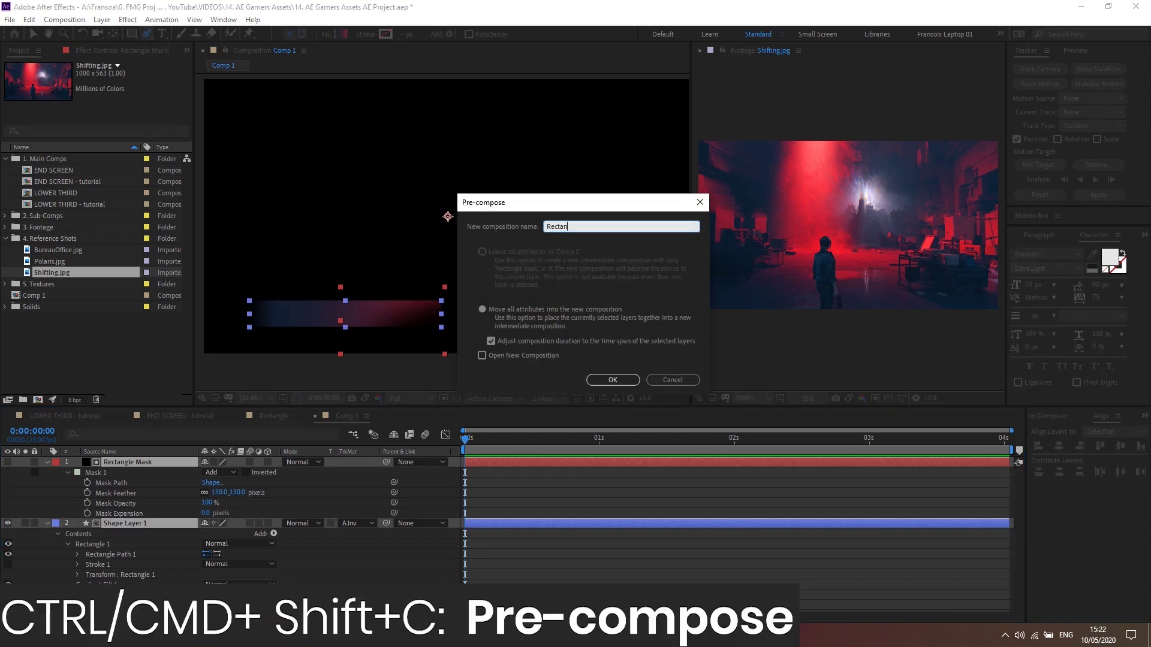
{"action": "key", "text": "Return"}
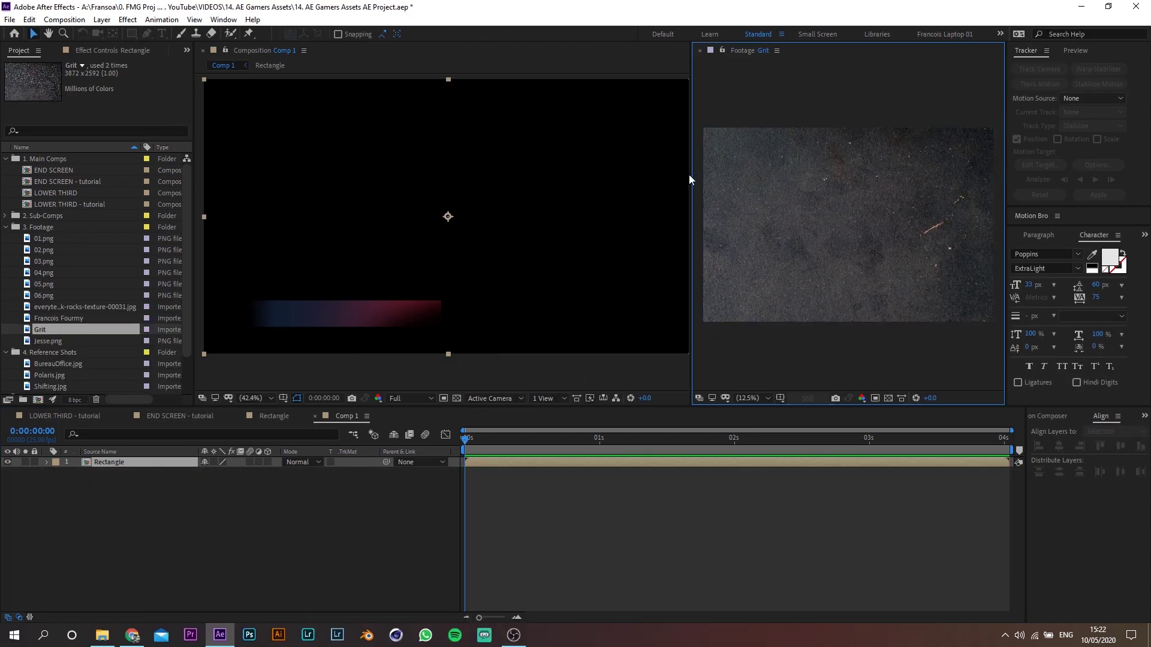
Add the Grit texture image to Comp 1, then scale and reposition it to cover the gradient bar
{"action": "left_click_drag", "start_coordinate": [689, 175], "coordinate": [563, 206]}
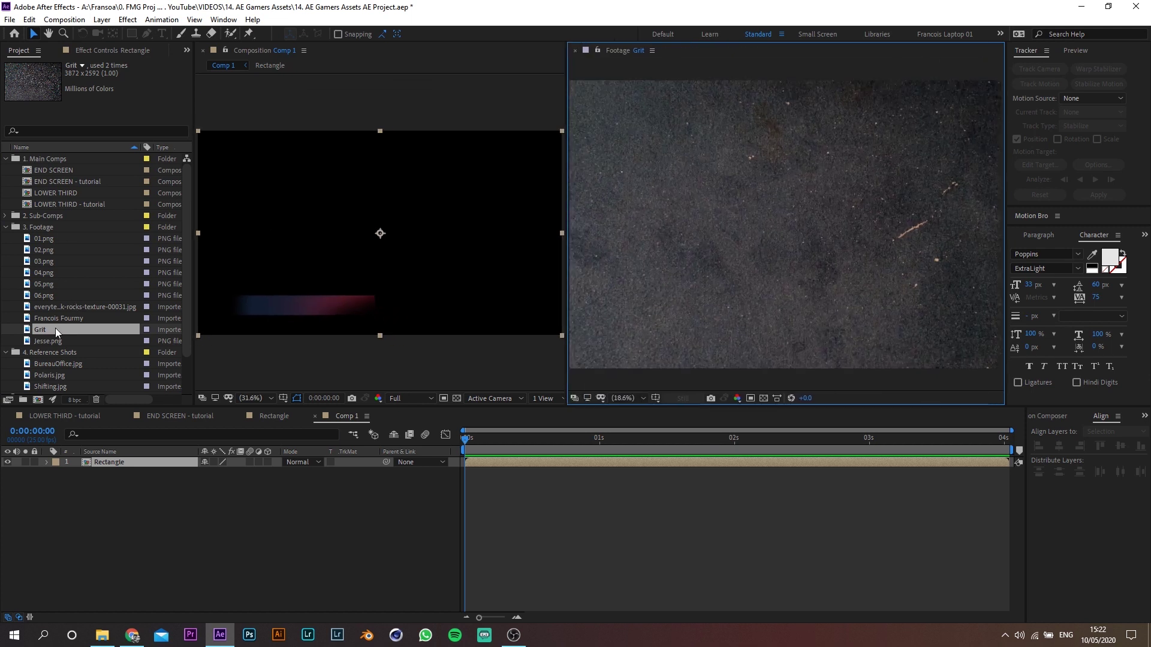
{"action": "left_click_drag", "start_coordinate": [55, 328], "coordinate": [225, 481]}
{"action": "key", "text": "s"}
{"action": "key", "text": "shift+p"}
{"action": "left_click_drag", "start_coordinate": [407, 264], "coordinate": [393, 282]}
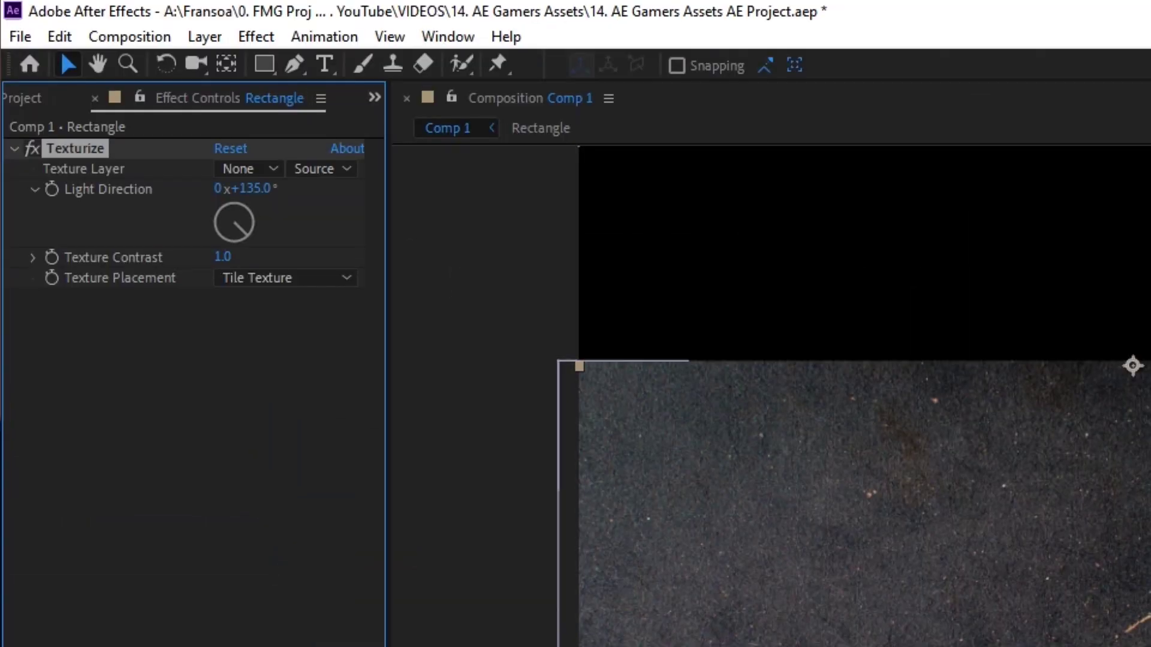
Set the Rectangle layer's Texturize effect to use Grit as its texture layer and hide the Grit image
{"action": "left_click", "coordinate": [246, 168]}
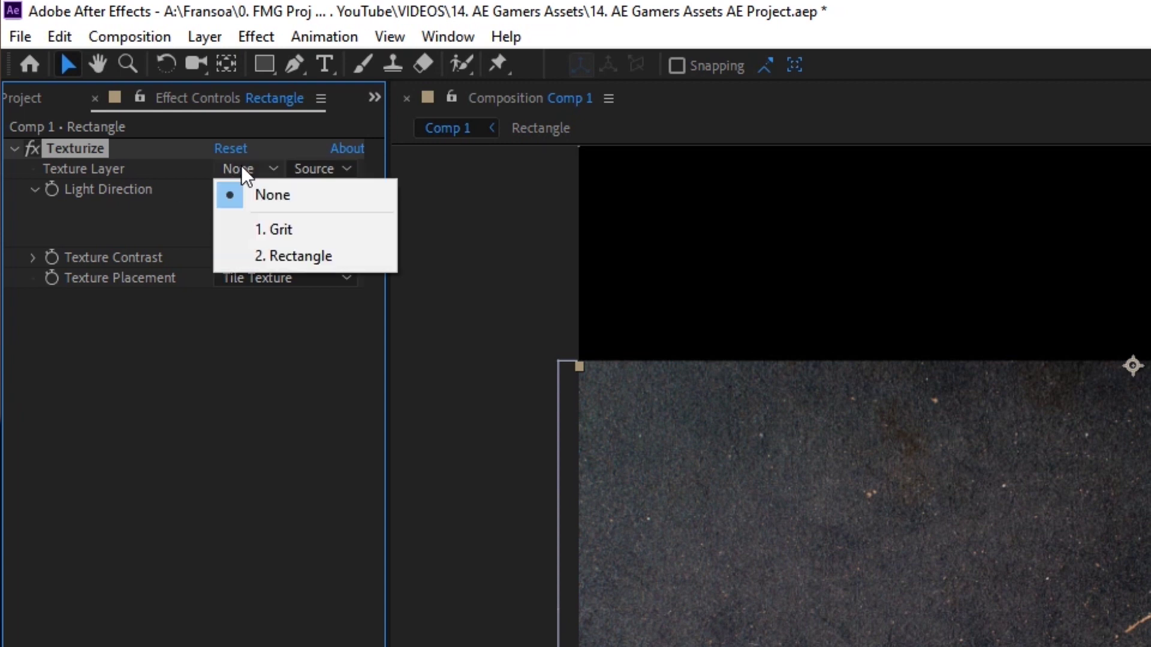
{"action": "left_click", "coordinate": [246, 226]}
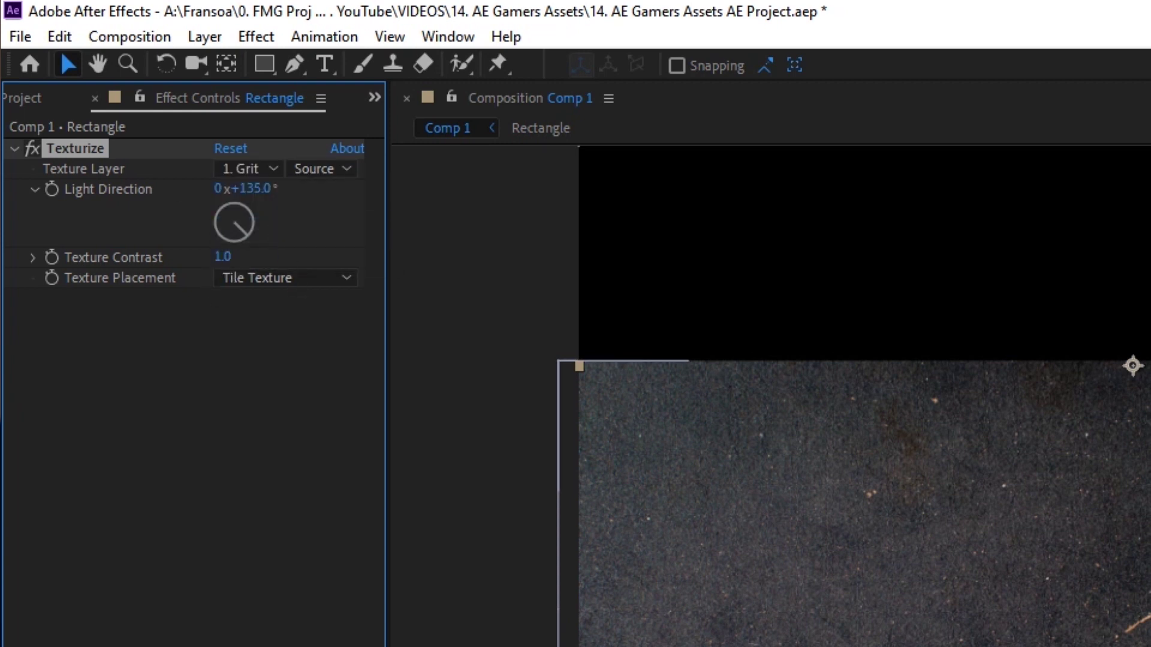
{"action": "left_click", "coordinate": [9, 462]}
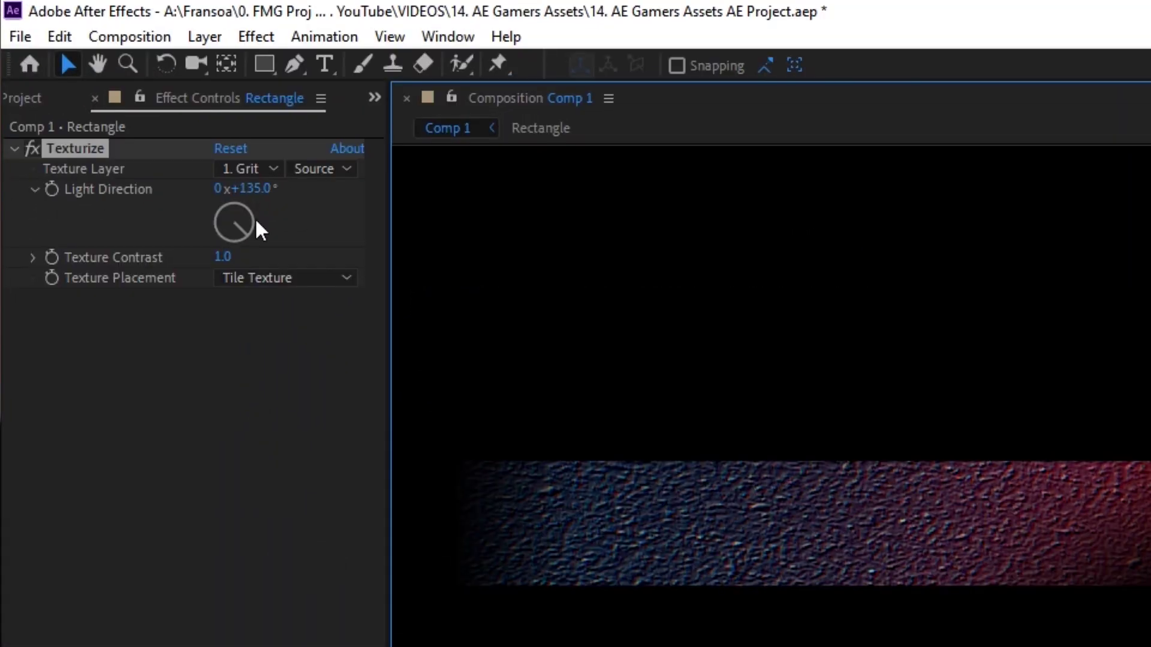
Set the Texturize light direction to 1x+21° and reduce the texture contrast to a subtle level
{"action": "mouse_move", "coordinate": [127, 110]}
{"action": "left_mouse_down"}
{"action": "mouse_move", "coordinate": [118, 116]}
{"action": "mouse_move", "coordinate": [123, 97]}
{"action": "left_mouse_up"}
{"action": "left_click", "coordinate": [252, 181]}
{"action": "left_click_drag", "start_coordinate": [222, 256], "coordinate": [69, 290]}
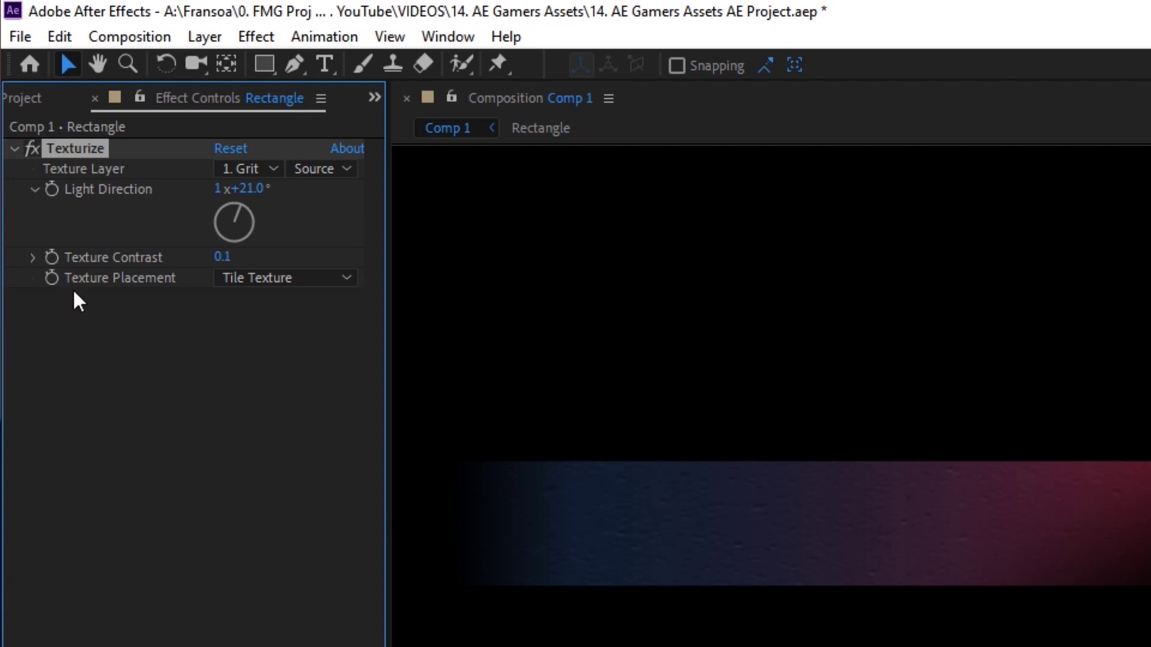
{"action": "scroll", "coordinate": [773, 396], "scroll_direction": "up", "scroll_amount": 3}
{"action": "left_click_drag", "start_coordinate": [817, 478], "coordinate": [1051, 321]}
{"action": "left_click_drag", "start_coordinate": [222, 256], "coordinate": [252, 256]}
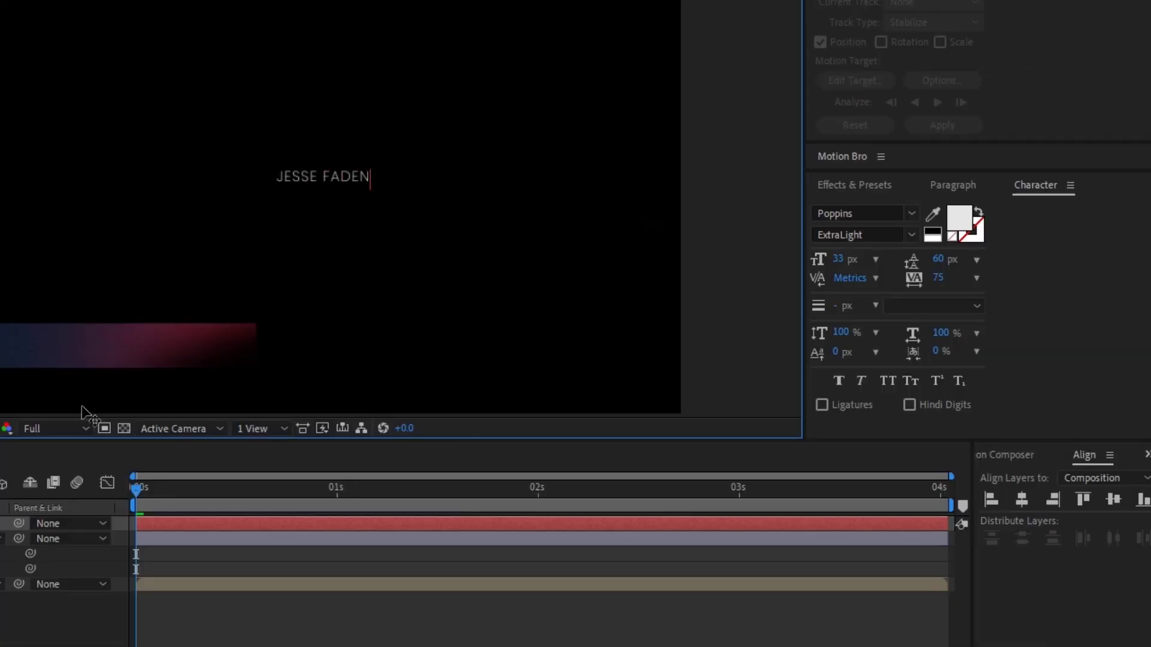
Change the font of the whole name text to Montserrat Bold
{"action": "key", "text": "ctrl+a"}
{"action": "left_click", "coordinate": [863, 213]}
{"action": "type", "text": "montserr"}
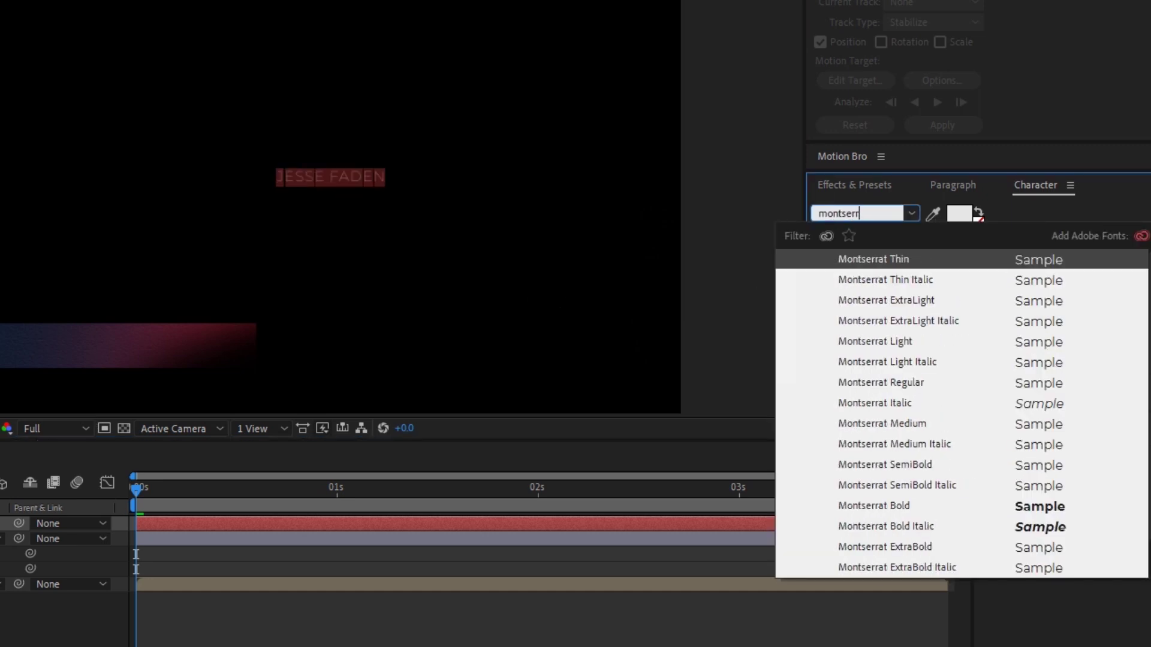
{"action": "left_click", "coordinate": [885, 506]}
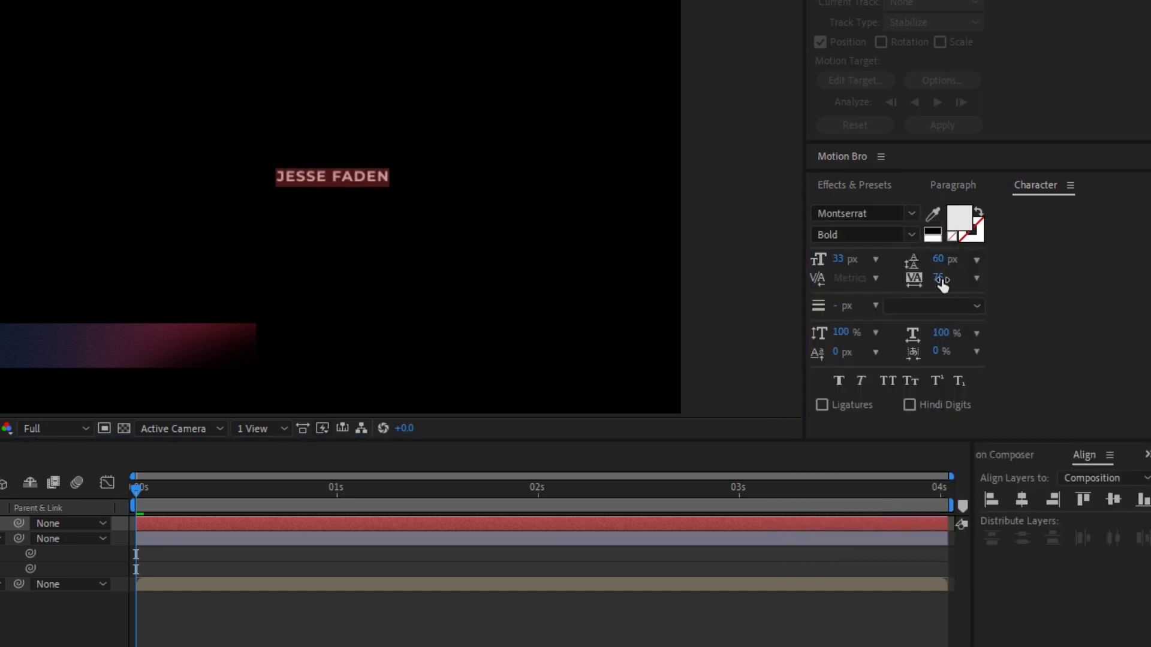
Set the name text's tracking to 0, leading to Auto and font size to 62 px
{"action": "left_click_drag", "start_coordinate": [942, 285], "coordinate": [982, 247]}
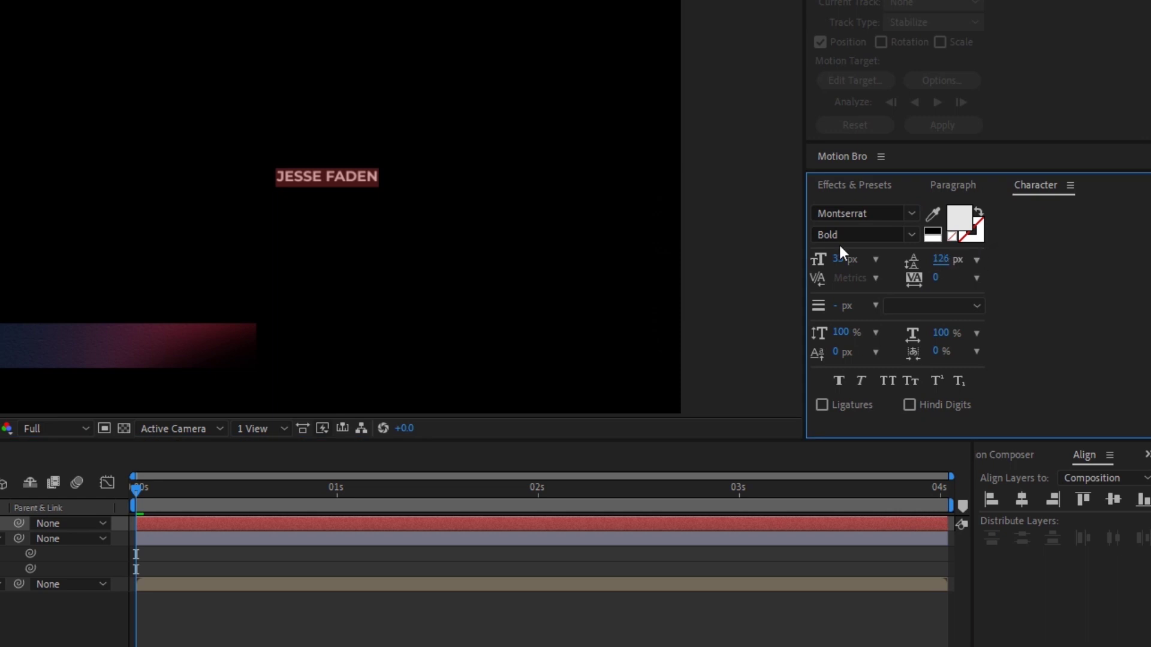
{"action": "left_click", "coordinate": [976, 259]}
{"action": "left_click", "coordinate": [959, 267]}
{"action": "left_click_drag", "start_coordinate": [839, 258], "coordinate": [865, 253]}
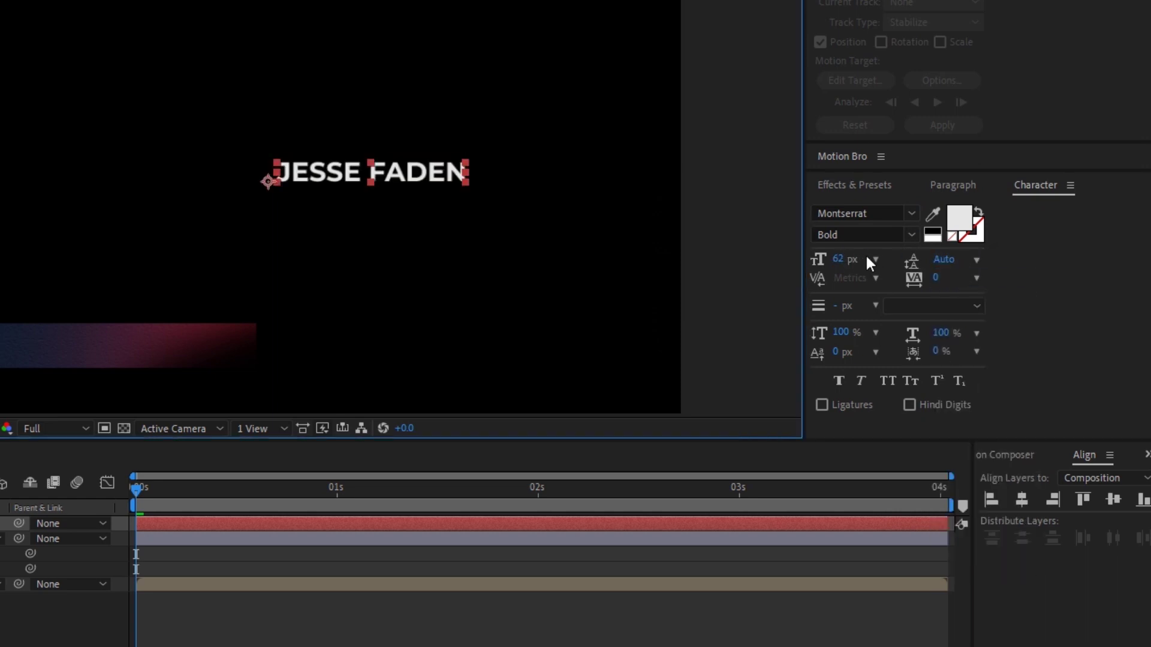
{"action": "left_click", "coordinate": [928, 185]}
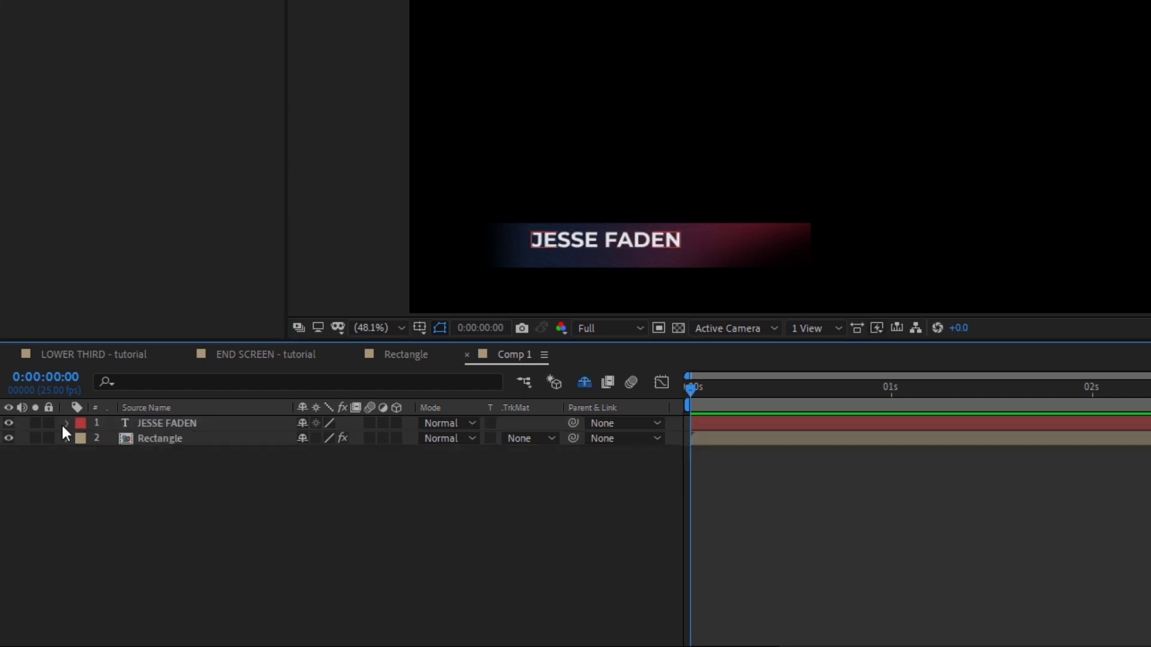
Add a Character Value animator to the name text layer
{"action": "left_click", "coordinate": [67, 423]}
{"action": "left_click", "coordinate": [84, 440]}
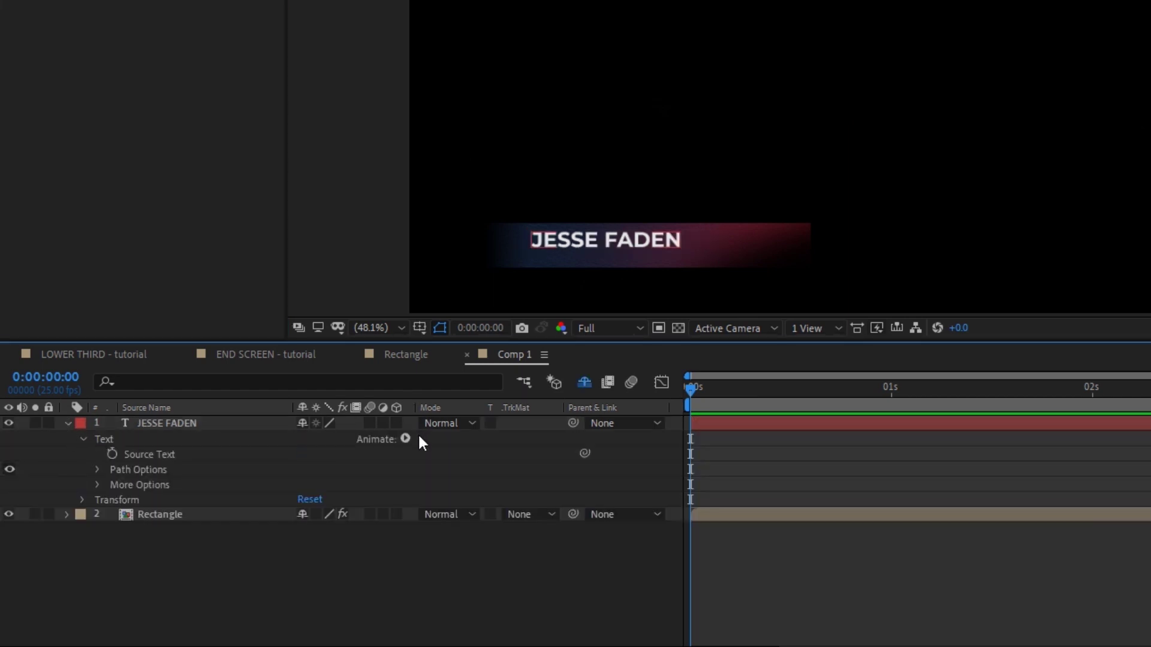
{"action": "left_click", "coordinate": [406, 439]}
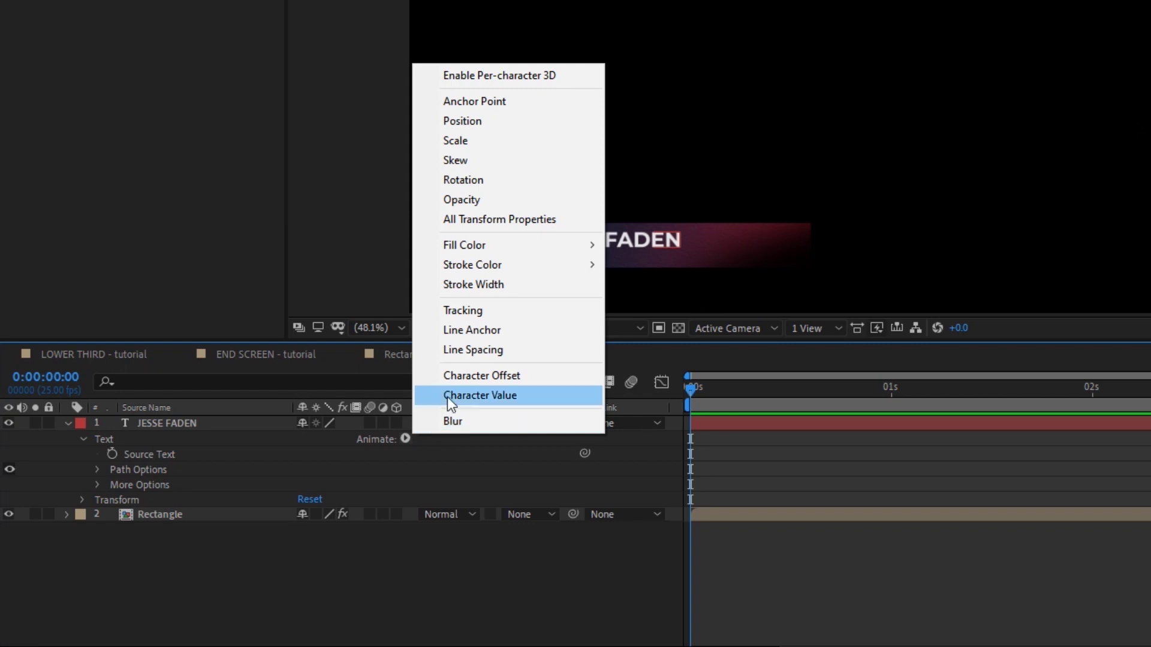
{"action": "left_click", "coordinate": [473, 395]}
Set Animator 1's character alignment to Center, character range to Full Unicode and character value to 31
{"action": "left_click", "coordinate": [331, 529]}
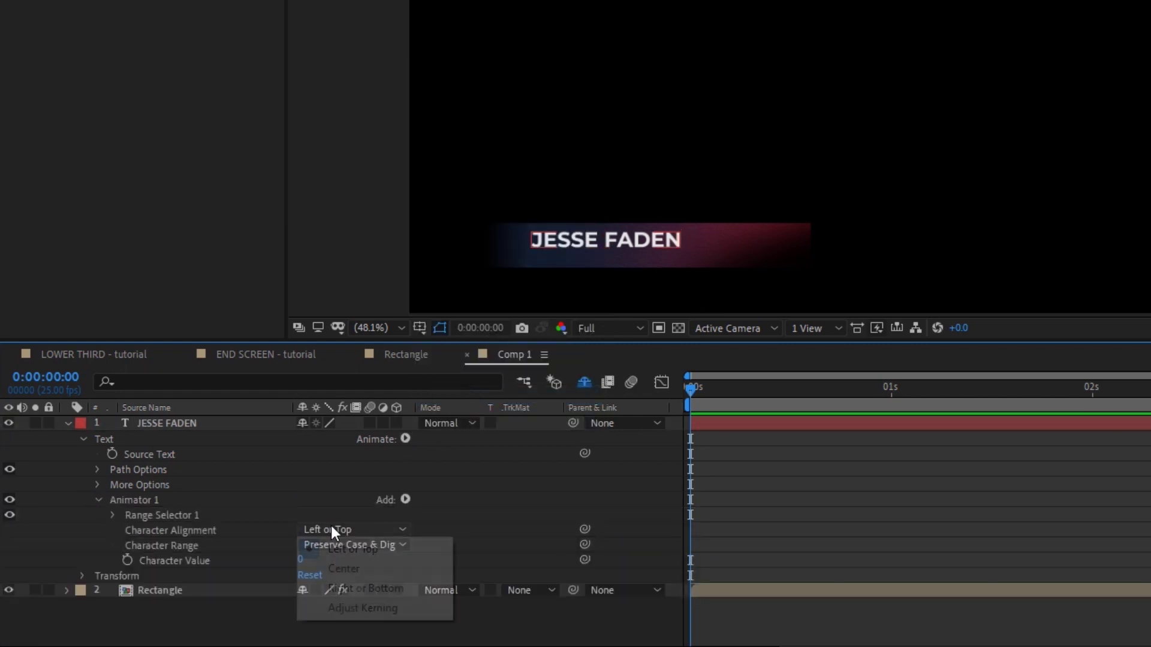
{"action": "left_click", "coordinate": [332, 562]}
{"action": "left_click", "coordinate": [334, 542]}
{"action": "left_click", "coordinate": [339, 501]}
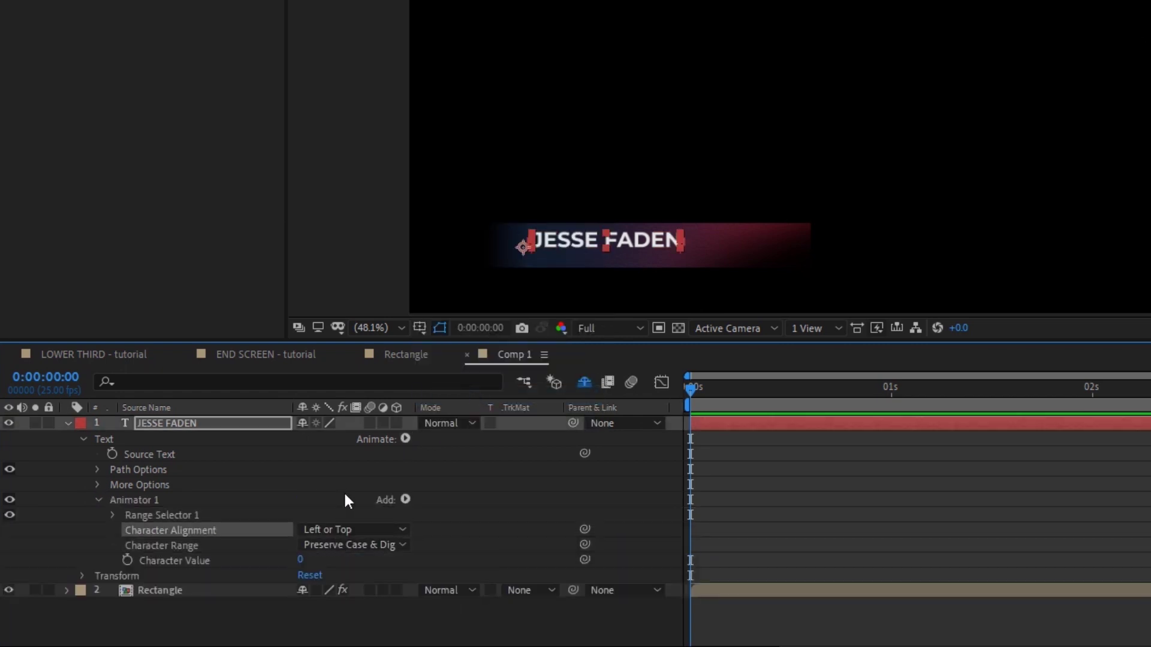
{"action": "left_click", "coordinate": [336, 544]}
{"action": "left_click", "coordinate": [331, 583]}
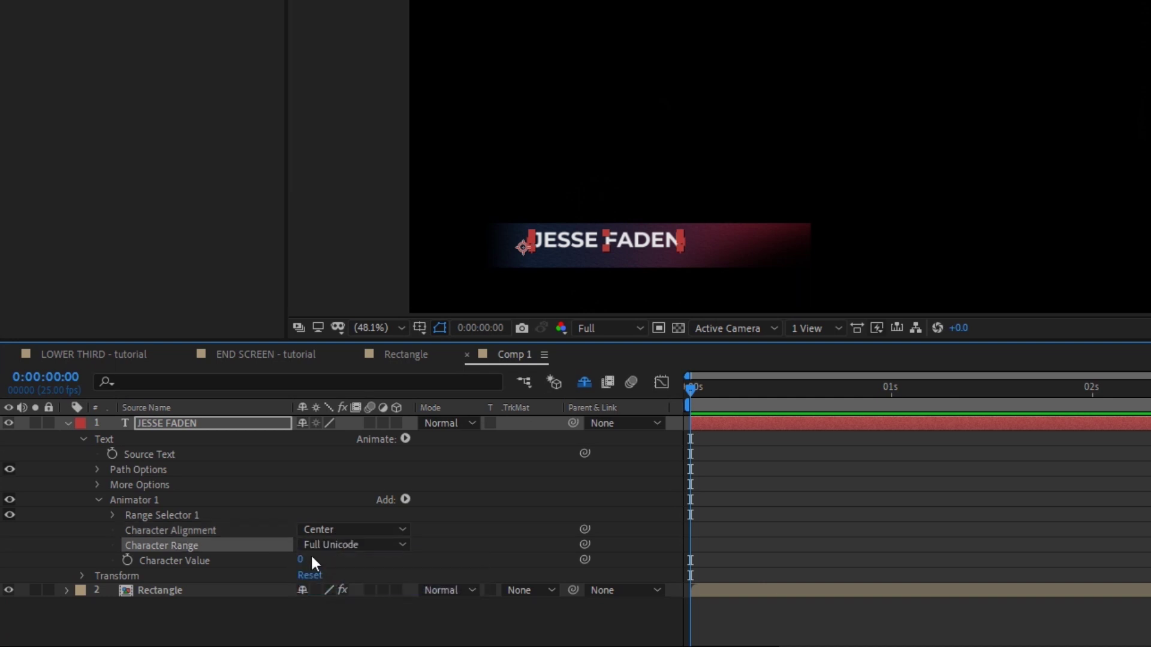
{"action": "key", "text": "Return"}
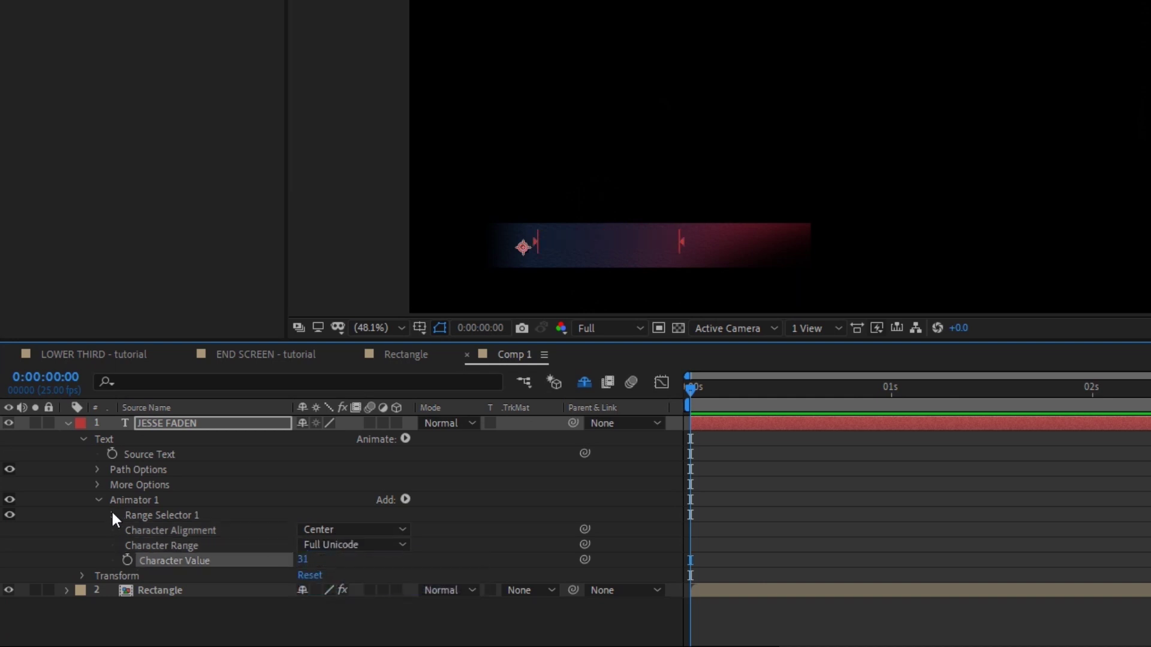
Keyframe Range Selector 1's Offset from 0% at the first frame to 100% at frame 10
{"action": "left_click", "coordinate": [112, 515]}
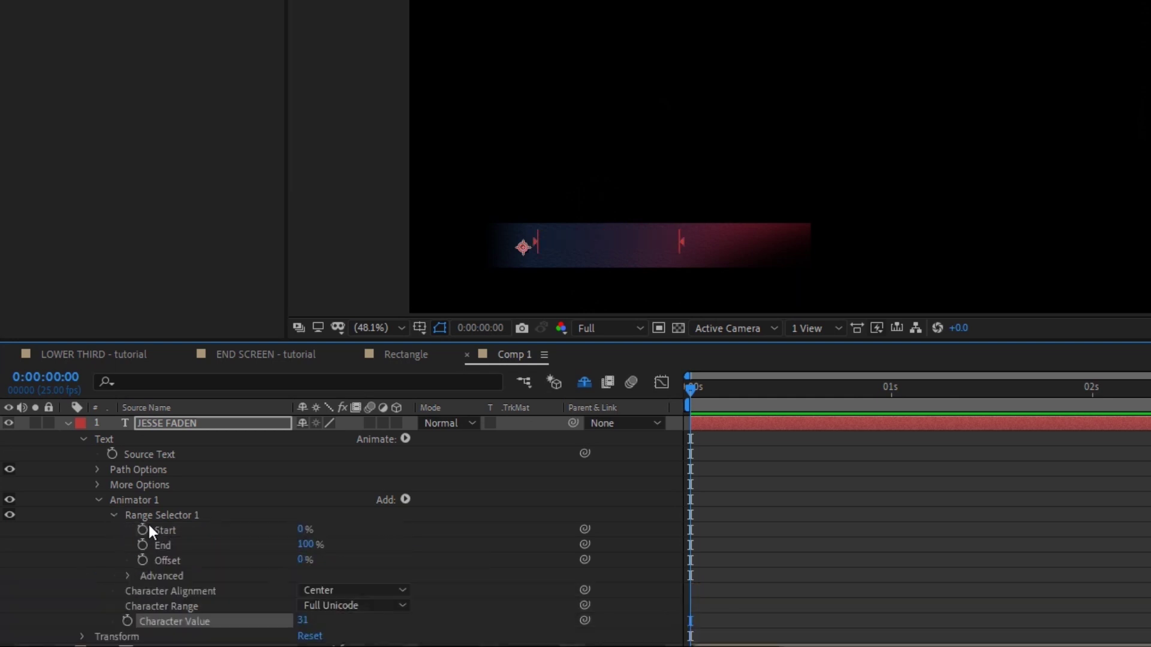
{"action": "left_click", "coordinate": [143, 560]}
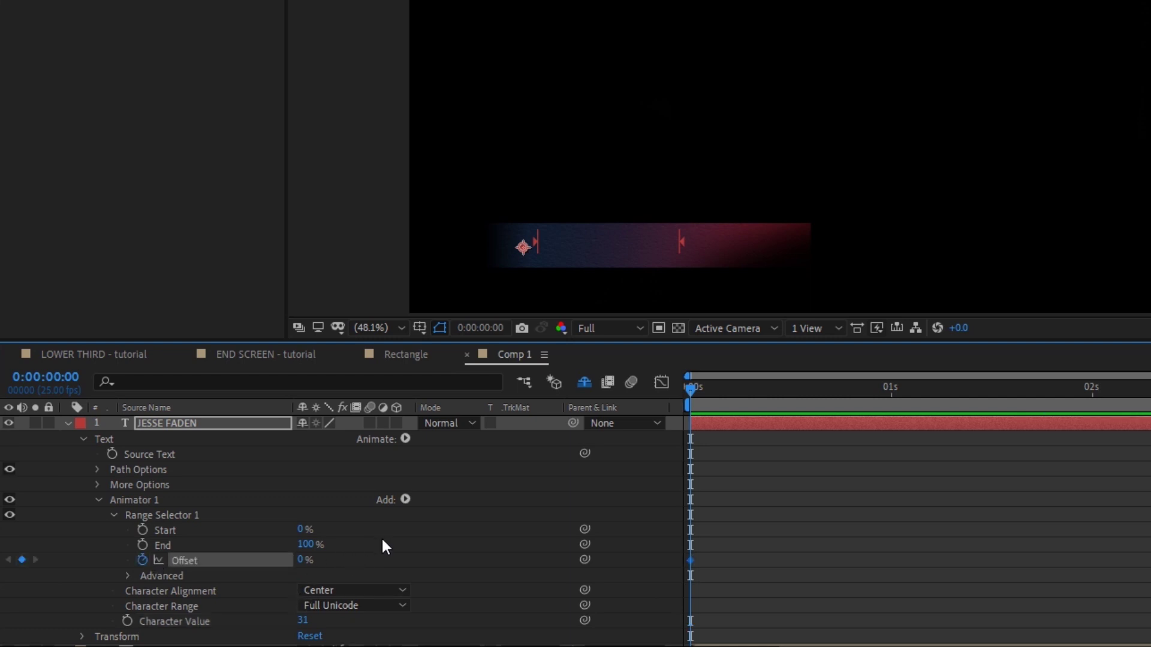
{"action": "key", "text": "shift+Page_Down"}
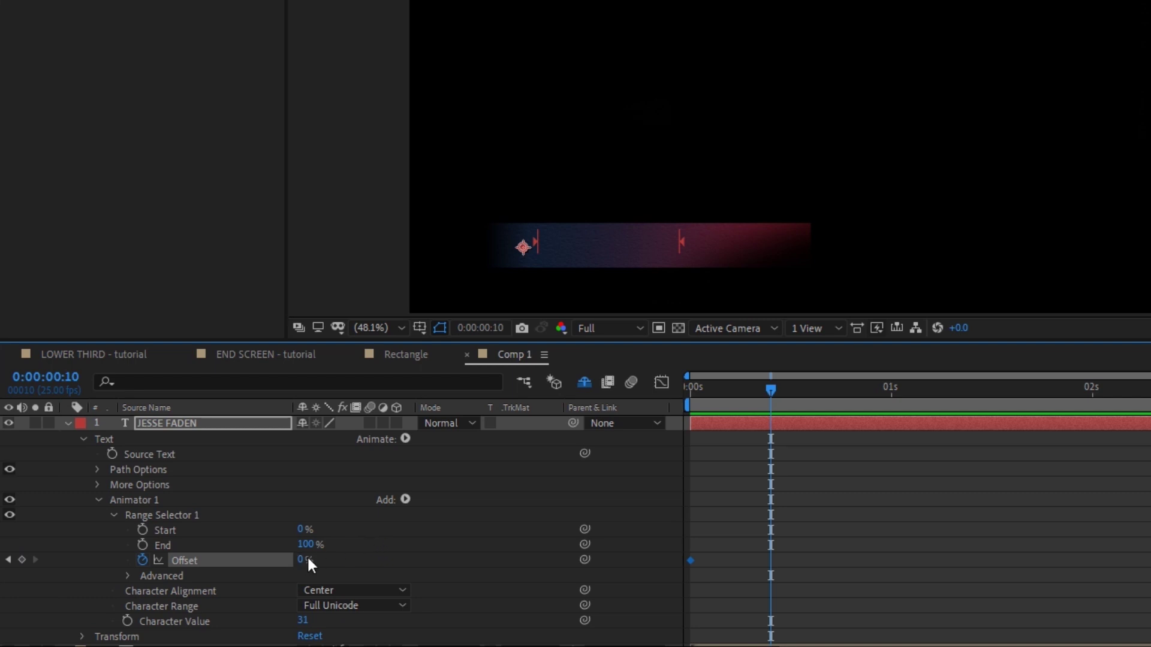
{"action": "left_click", "coordinate": [303, 558]}
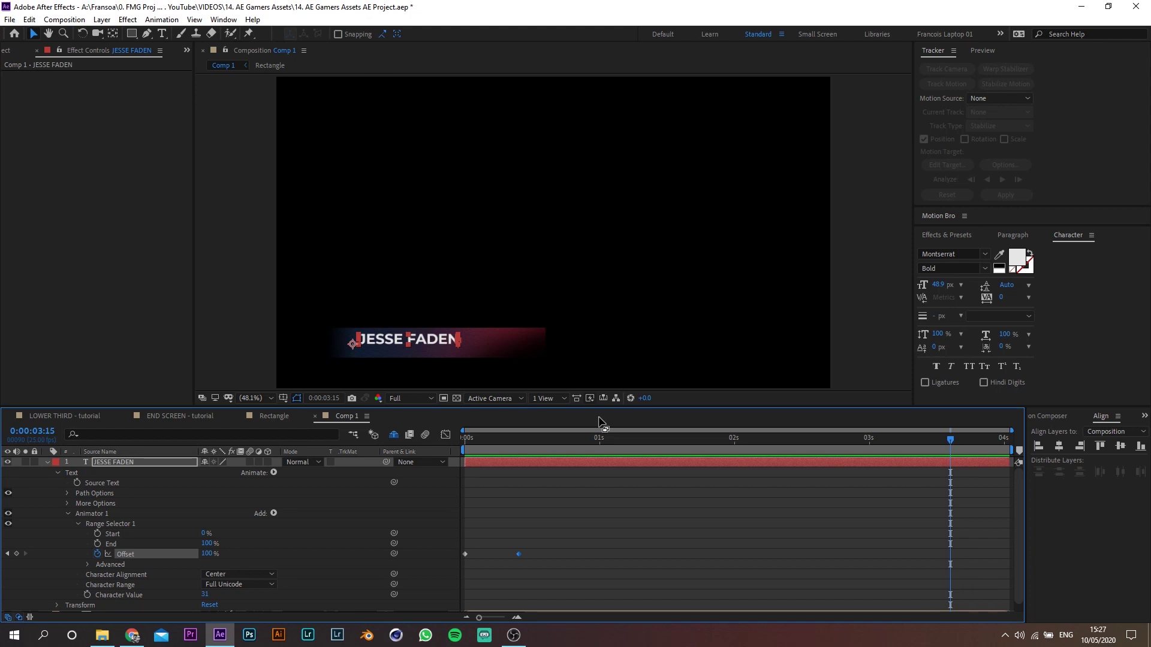
Copy both Offset keyframes to 0:00:03:15 and move the pasted 100% keyframe ahead of the 0% one to reverse the reveal
{"action": "left_click_drag", "start_coordinate": [568, 539], "coordinate": [451, 566]}
{"action": "key", "text": "ctrl+c"}
{"action": "key", "text": "ctrl+v"}
{"action": "left_click", "coordinate": [1003, 554]}
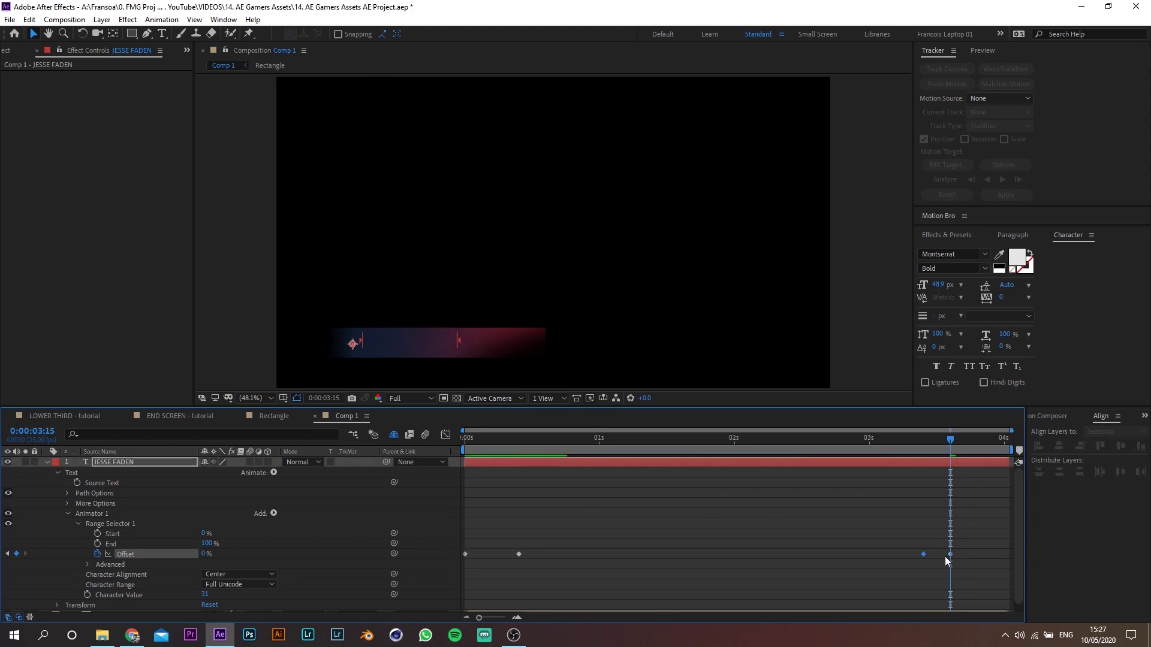
{"action": "left_click_drag", "start_coordinate": [924, 554], "coordinate": [945, 554]}
{"action": "key", "text": "space"}
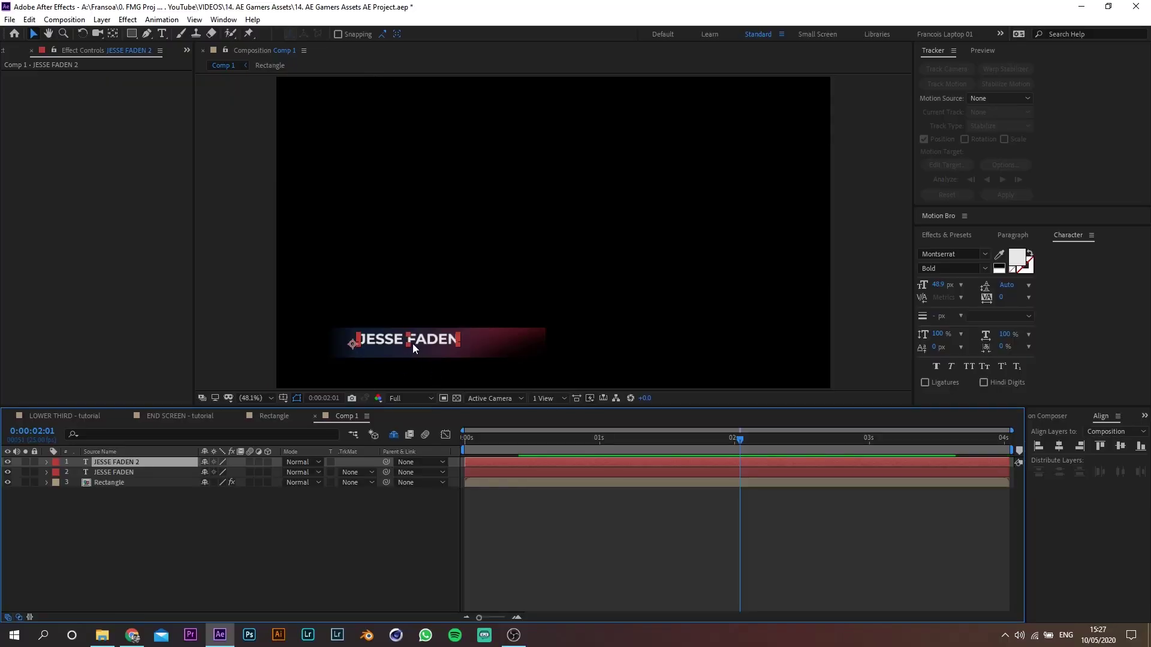
Reorder the duplicated name text layer beneath the original and move its text down below the name on the bar
{"action": "left_click_drag", "start_coordinate": [108, 462], "coordinate": [116, 473]}
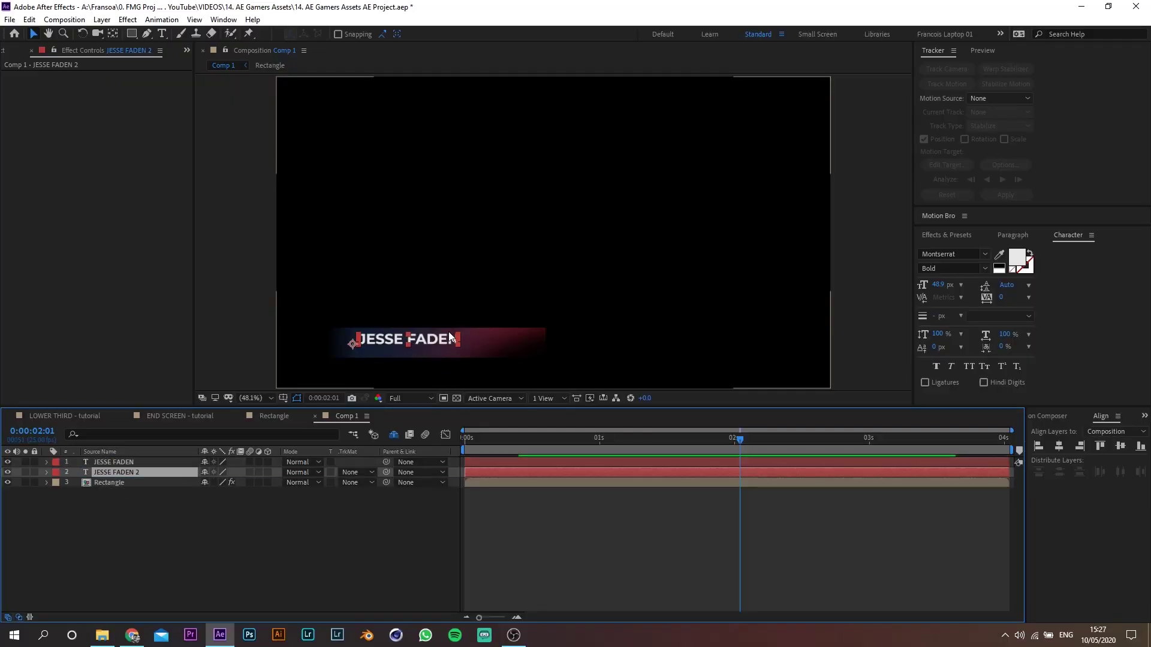
{"action": "left_click_drag", "start_coordinate": [449, 333], "coordinate": [448, 352]}
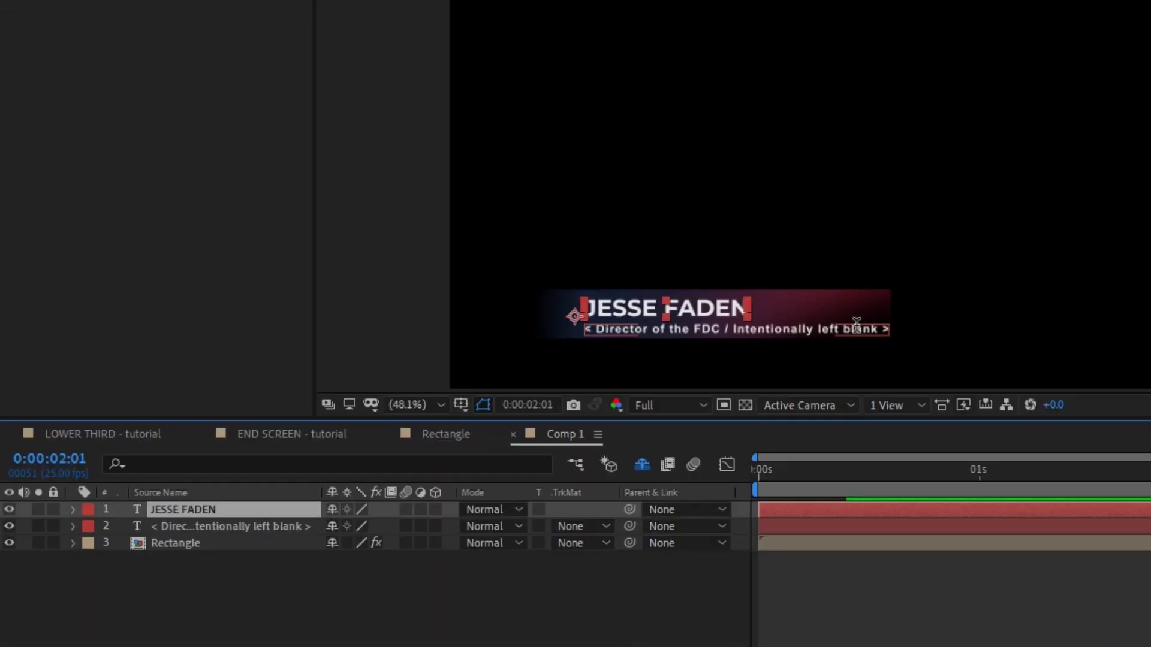
Open the Rectangle composition, lengthen the gradient bar and shift its fade mask to the right to fit the subtitle
{"action": "double_click", "coordinate": [174, 542]}
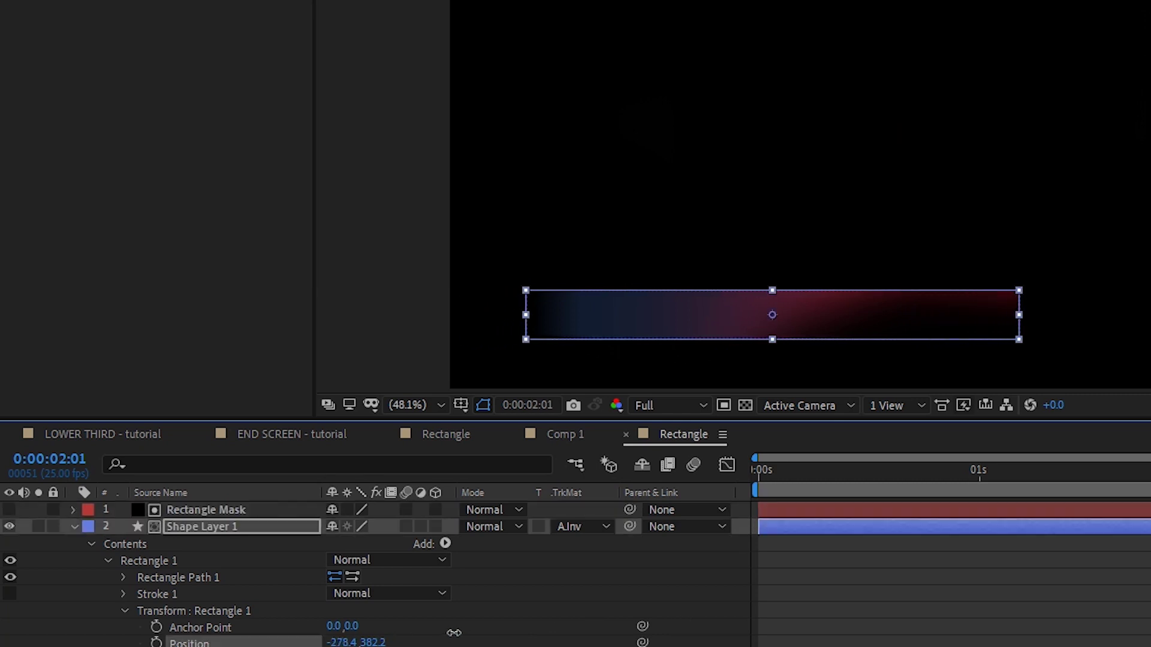
{"action": "left_click", "coordinate": [786, 343]}
{"action": "left_click_drag", "start_coordinate": [934, 288], "coordinate": [1000, 288]}
{"action": "key", "text": "Return"}
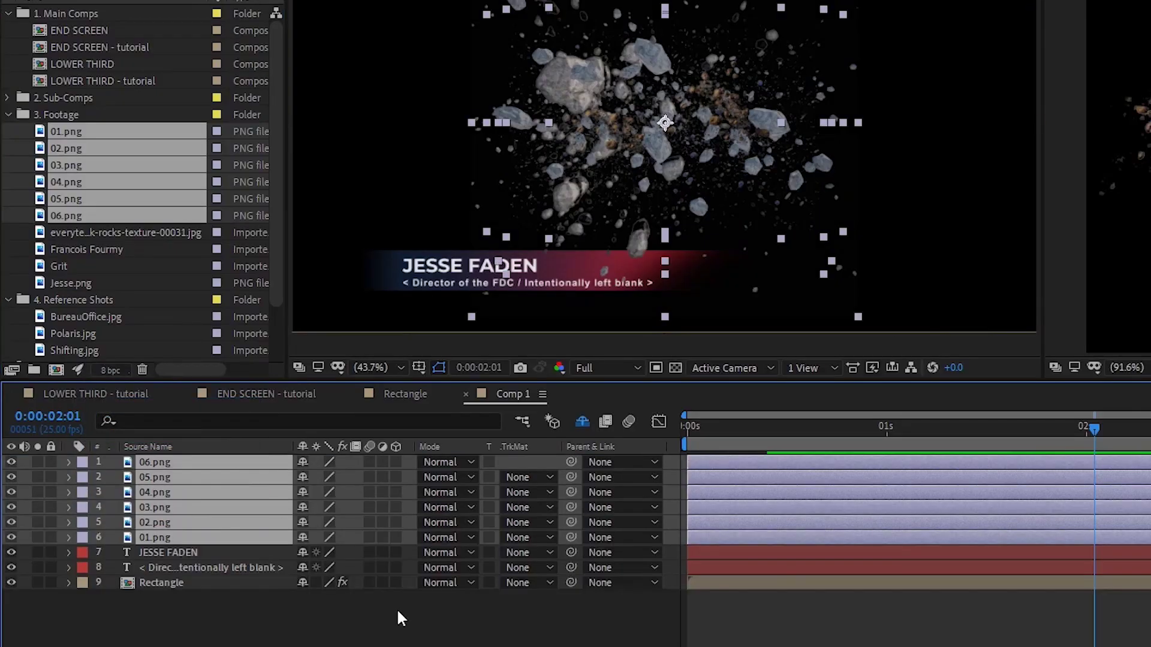
Scale the six rock images down to 24%, then resize and place 04.png, 05.png and 06.png around the bar's lower and right edges
{"action": "key", "text": "s"}
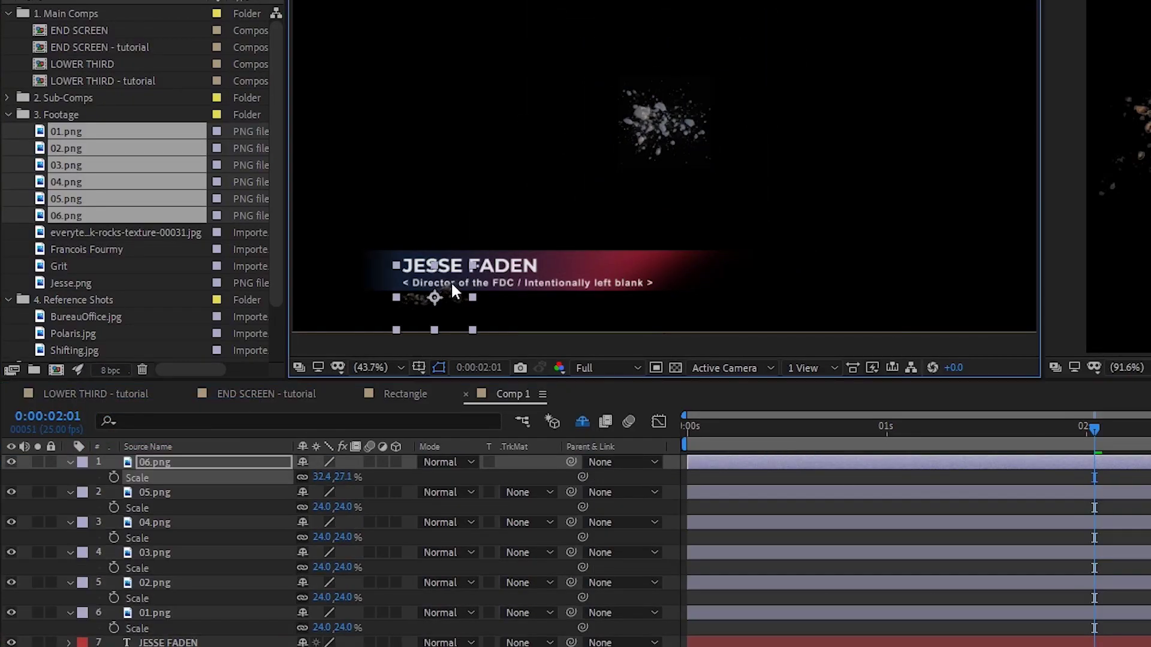
{"action": "left_click", "coordinate": [238, 489]}
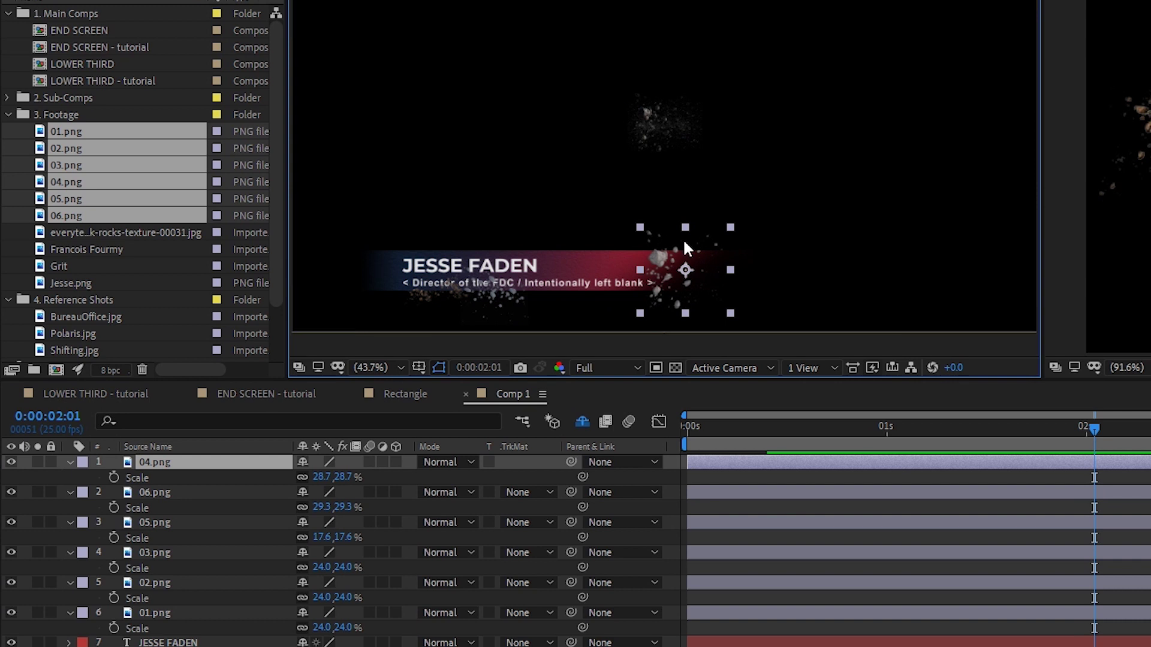
{"action": "left_click", "coordinate": [611, 270]}
Reshape the upper curve of the mask on Rectangle Mask inside the Rectangle composition
{"action": "key", "text": "ctrl+a"}
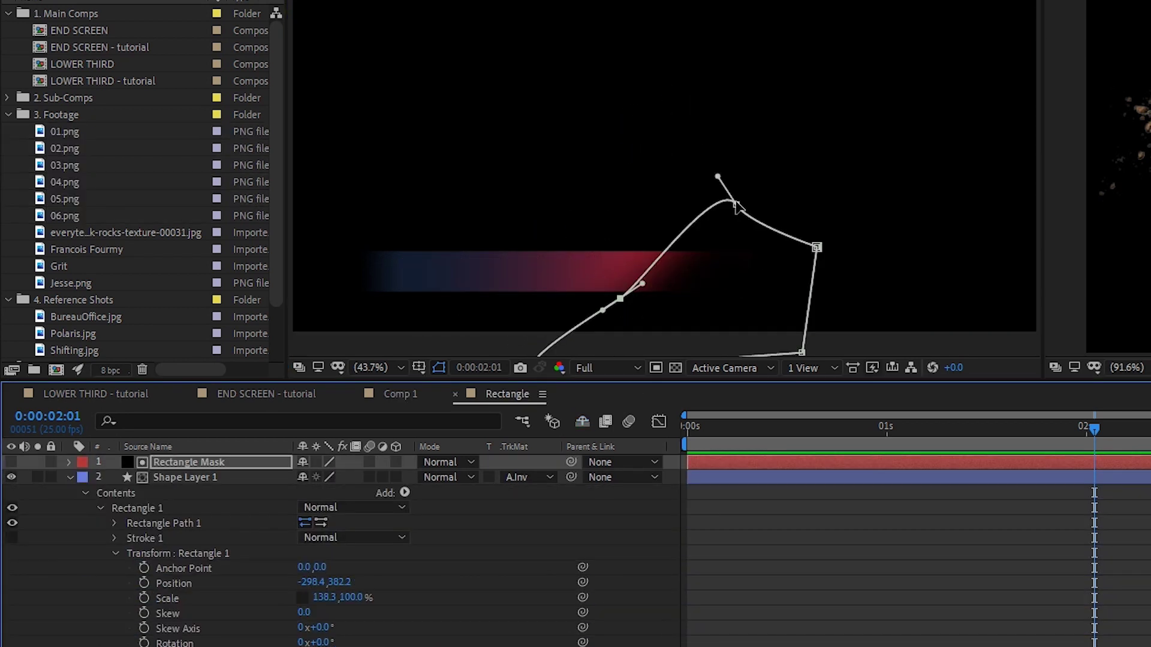
{"action": "left_click_drag", "start_coordinate": [709, 191], "coordinate": [691, 171]}
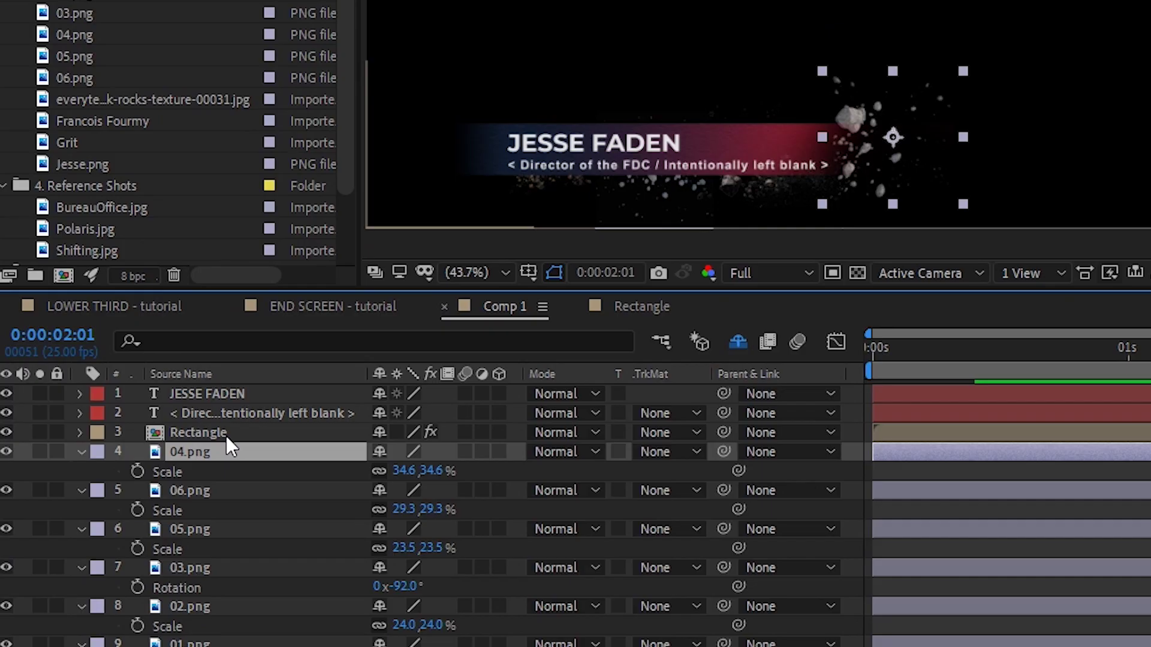
Create an adjustment layer named ROCK CC above the rock images and apply Tint and Brightness & Contrast with contrast 100
{"action": "key", "text": "ctrl+alt+y"}
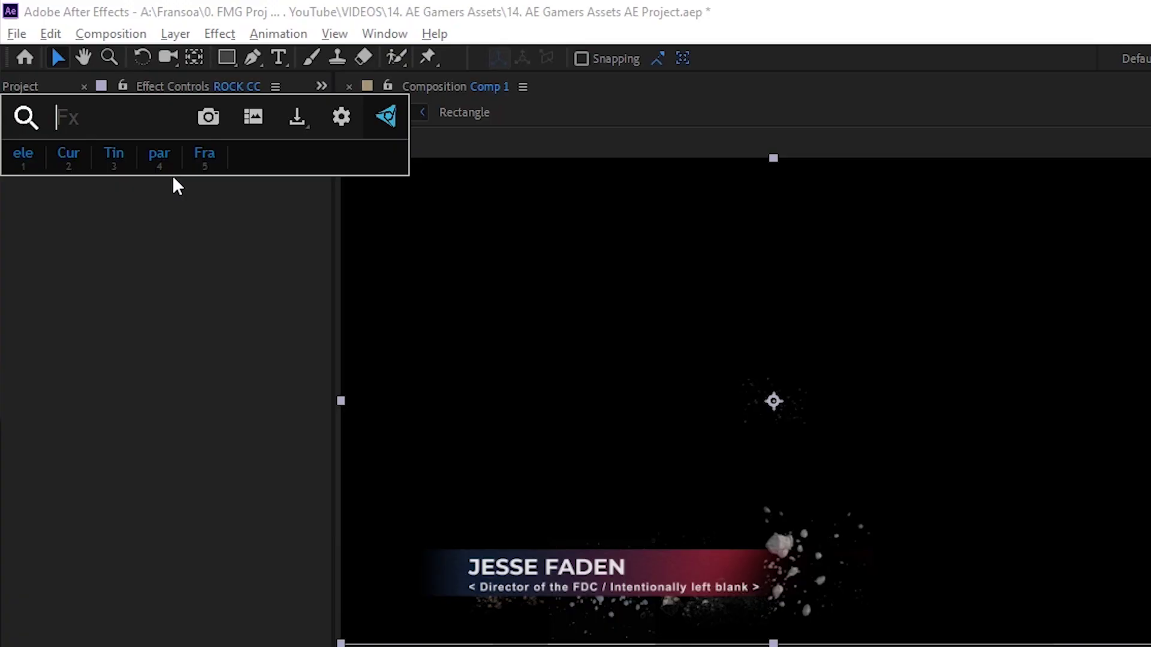
{"action": "type", "text": "tint"}
{"action": "left_click", "coordinate": [173, 179]}
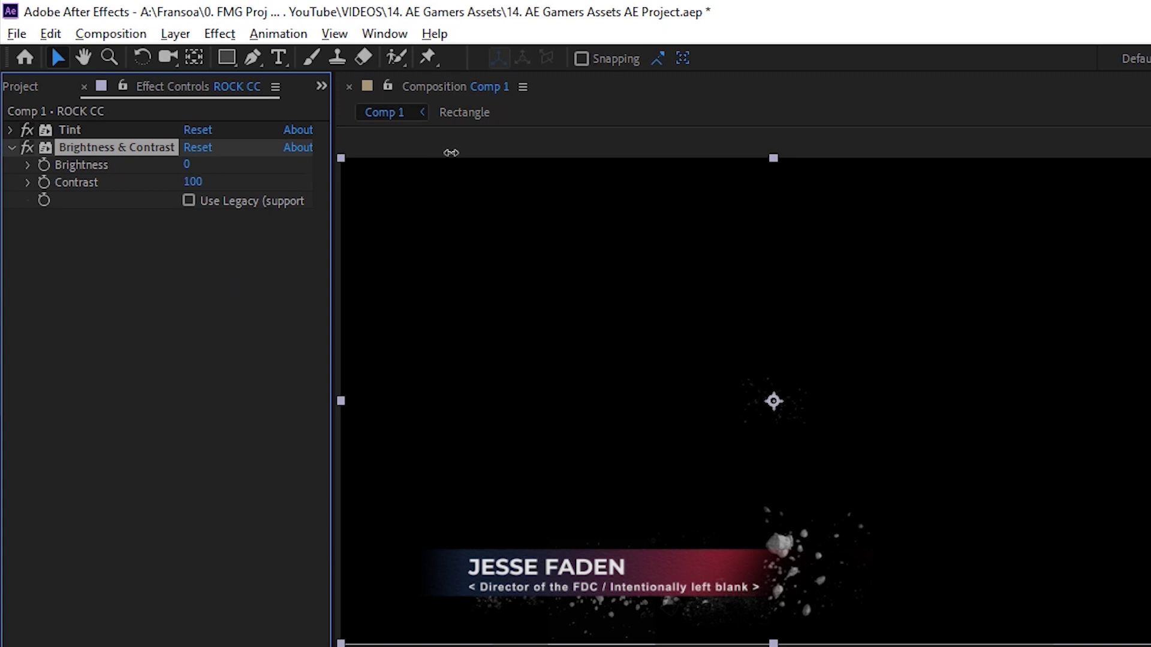
Apply Curves to ROCK CC and slightly raise the green channel's black point
{"action": "key", "text": "ctrl+space"}
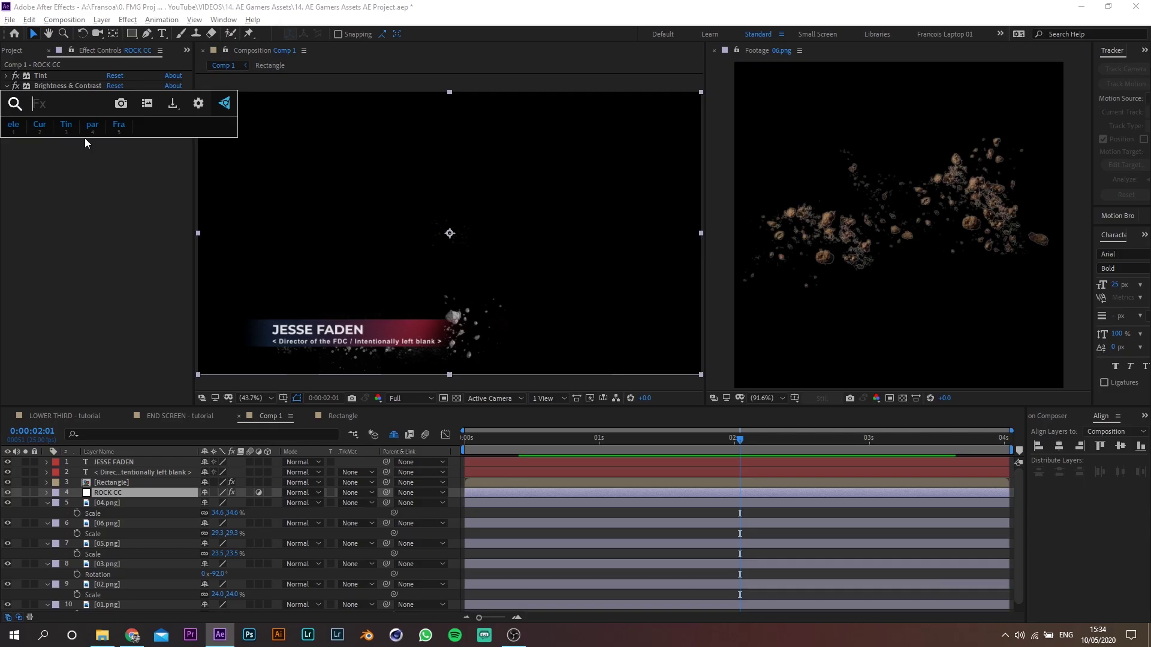
{"action": "type", "text": "curves"}
{"action": "left_click", "coordinate": [84, 138]}
{"action": "left_click", "coordinate": [156, 137]}
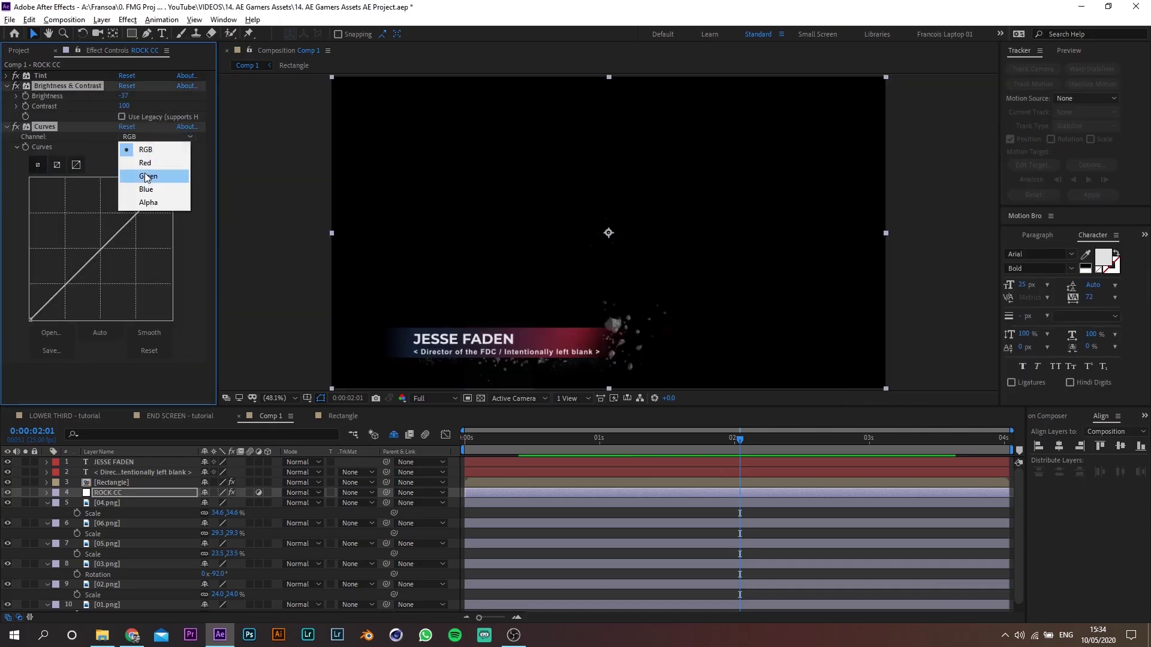
{"action": "left_click", "coordinate": [138, 175]}
{"action": "left_click_drag", "start_coordinate": [29, 320], "coordinate": [30, 310]}
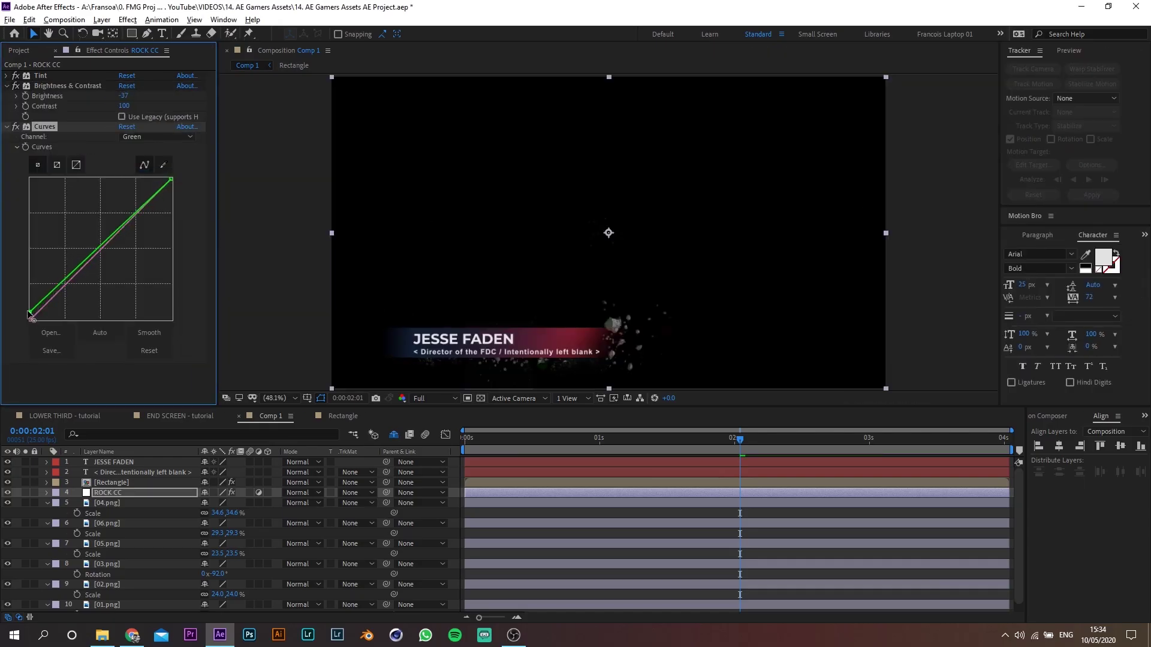
Slightly raise the blue channel's black point in the Curves effect on ROCK CC
{"action": "left_click", "coordinate": [156, 137]}
{"action": "left_click", "coordinate": [138, 187]}
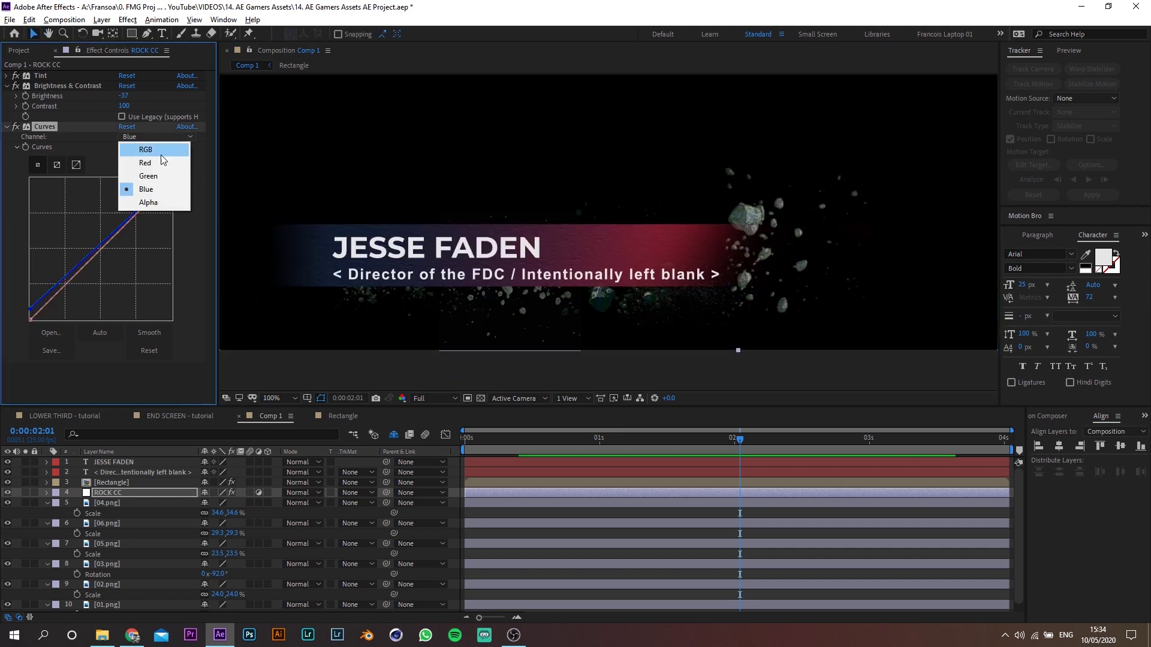
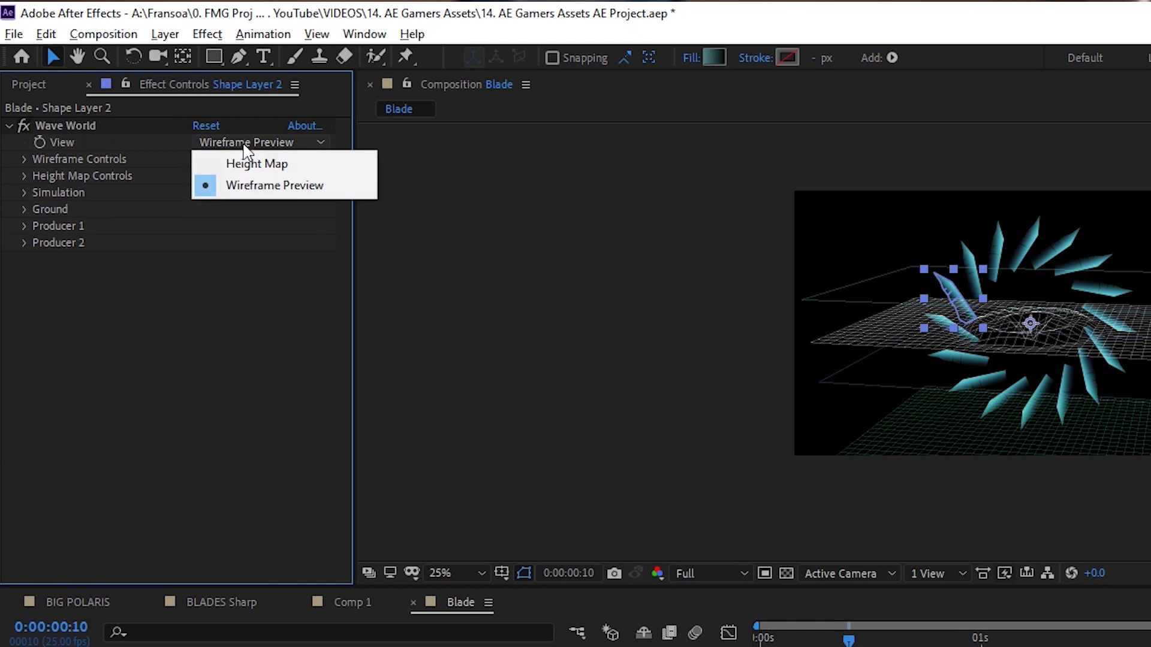
Switch Wave World on Shape Layer 2 to the Height Map view, and add Fractal Noise and Levels below it
{"action": "left_click", "coordinate": [253, 165]}
{"action": "key", "text": "ctrl+space"}
{"action": "type", "text": "fract"}
{"action": "key", "text": "Down"}
{"action": "key", "text": "Return"}
{"action": "key", "text": "ctrl+space"}
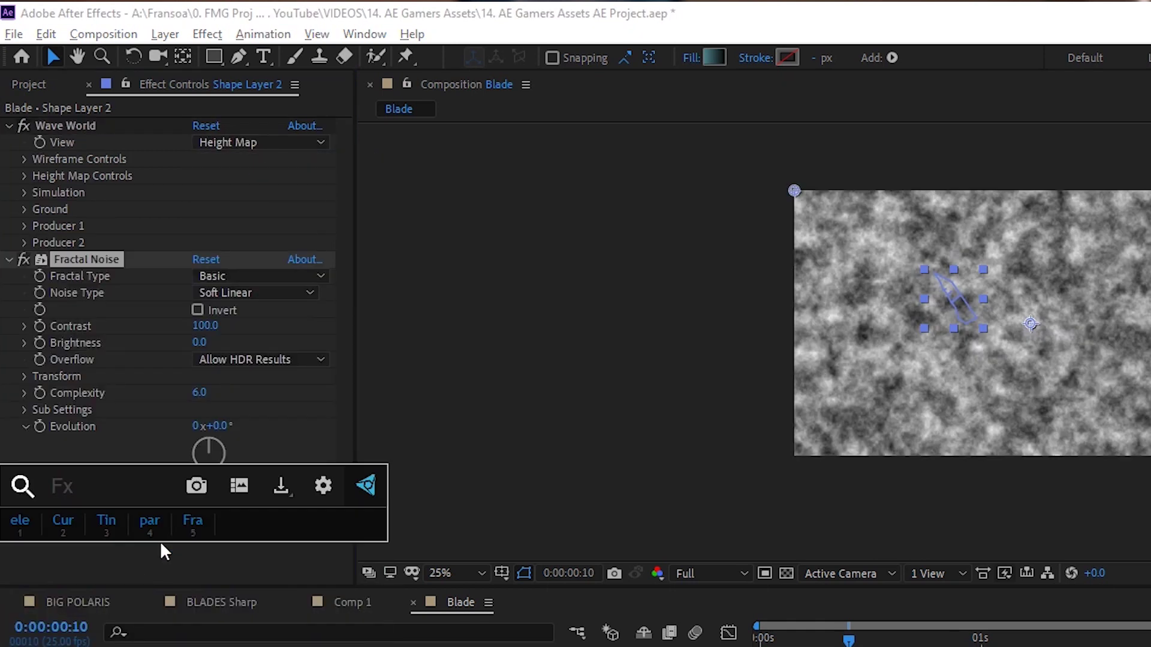
{"action": "type", "text": "levels"}
{"action": "key", "text": "Return"}
Set Fractal Noise on Shape Layer 2 to the Dynamic fractal type, contrast 120, scale 312 and Multiply blending mode
{"action": "scroll", "coordinate": [137, 360], "scroll_direction": "up", "scroll_amount": 3}
{"action": "left_click", "coordinate": [258, 159]}
{"action": "left_click", "coordinate": [240, 280]}
{"action": "left_click", "coordinate": [26, 259]}
{"action": "left_click", "coordinate": [42, 309]}
{"action": "left_click_drag", "start_coordinate": [205, 309], "coordinate": [612, 500]}
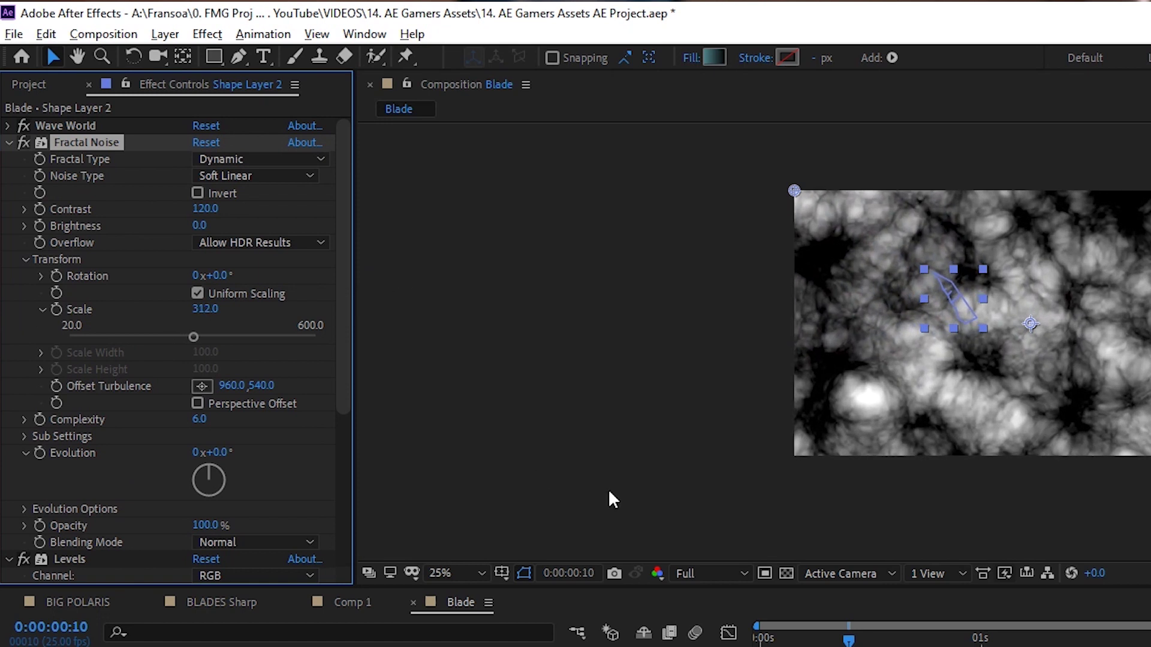
{"action": "left_click", "coordinate": [220, 542]}
{"action": "left_click", "coordinate": [247, 635]}
{"action": "key", "text": "Home"}
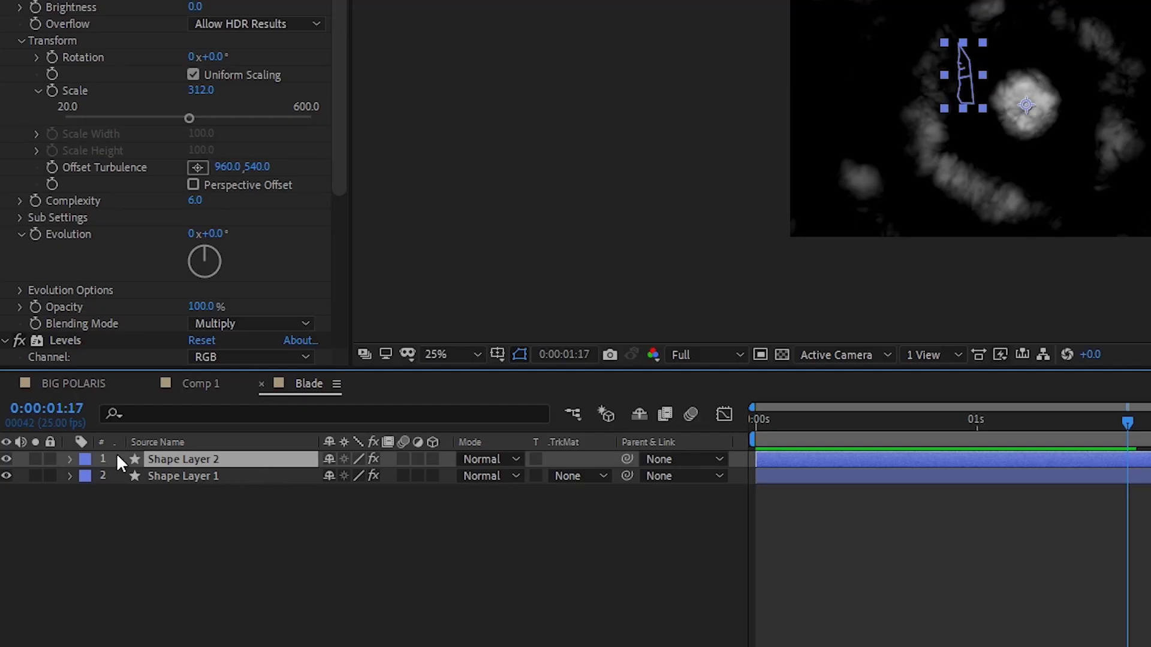
Use Shape Layer 2 as the Luma track matte of Shape Layer 1, and slide Shape Layer 2 earlier in time
{"action": "left_click", "coordinate": [183, 477]}
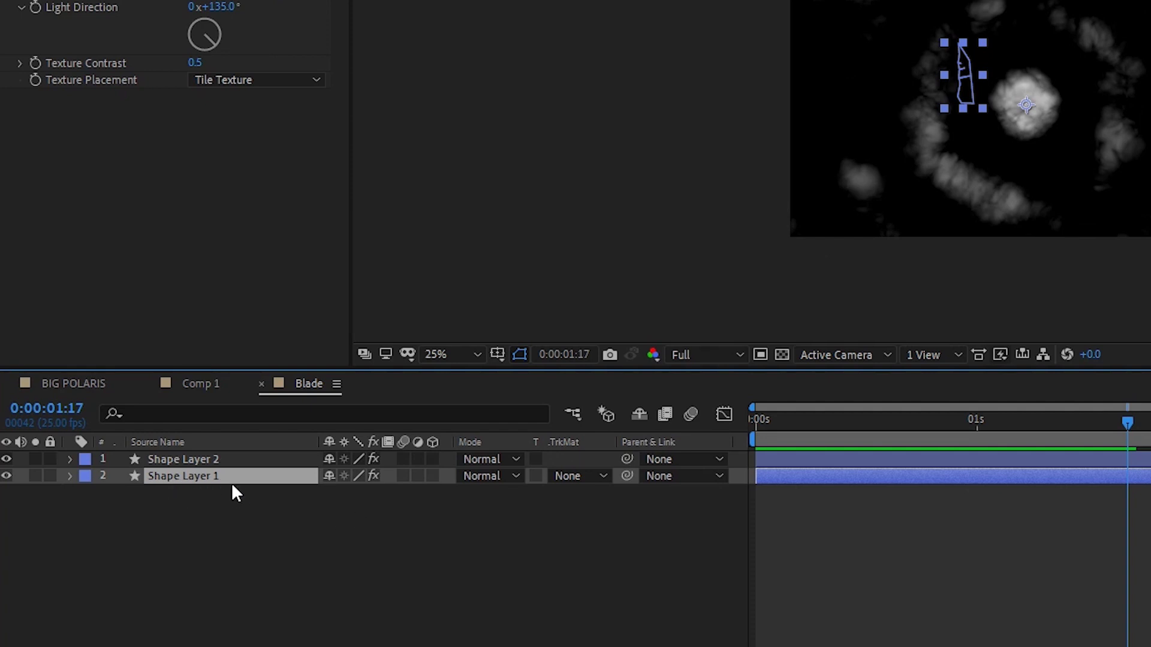
{"action": "left_click", "coordinate": [560, 475]}
{"action": "left_click", "coordinate": [637, 569]}
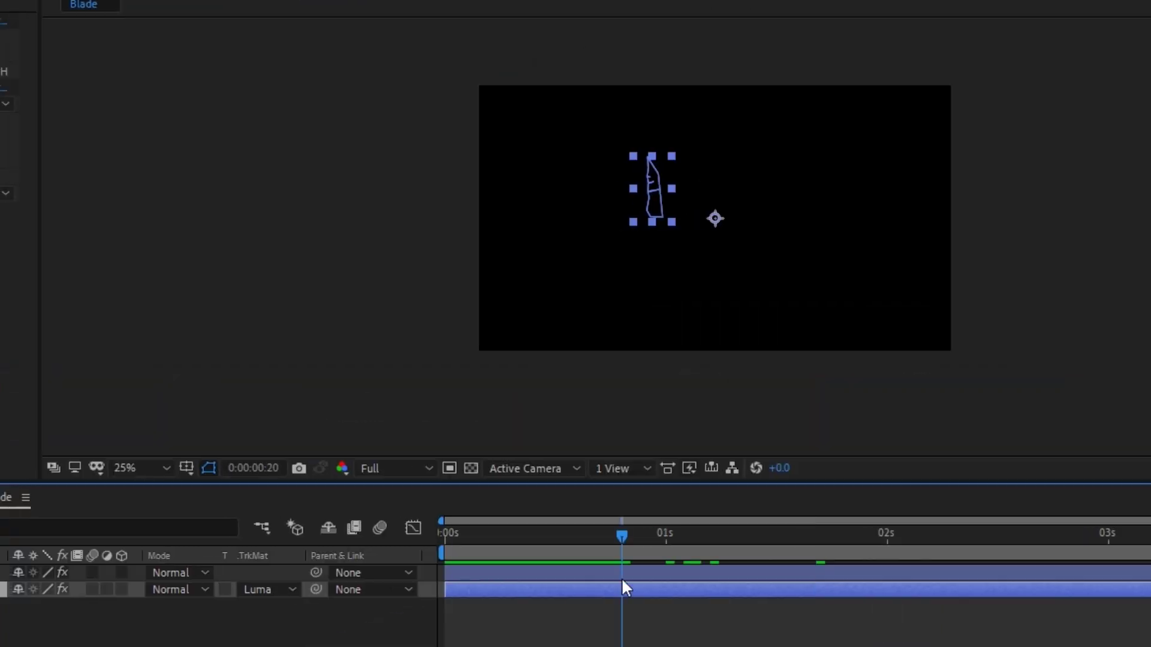
{"action": "left_click", "coordinate": [935, 460]}
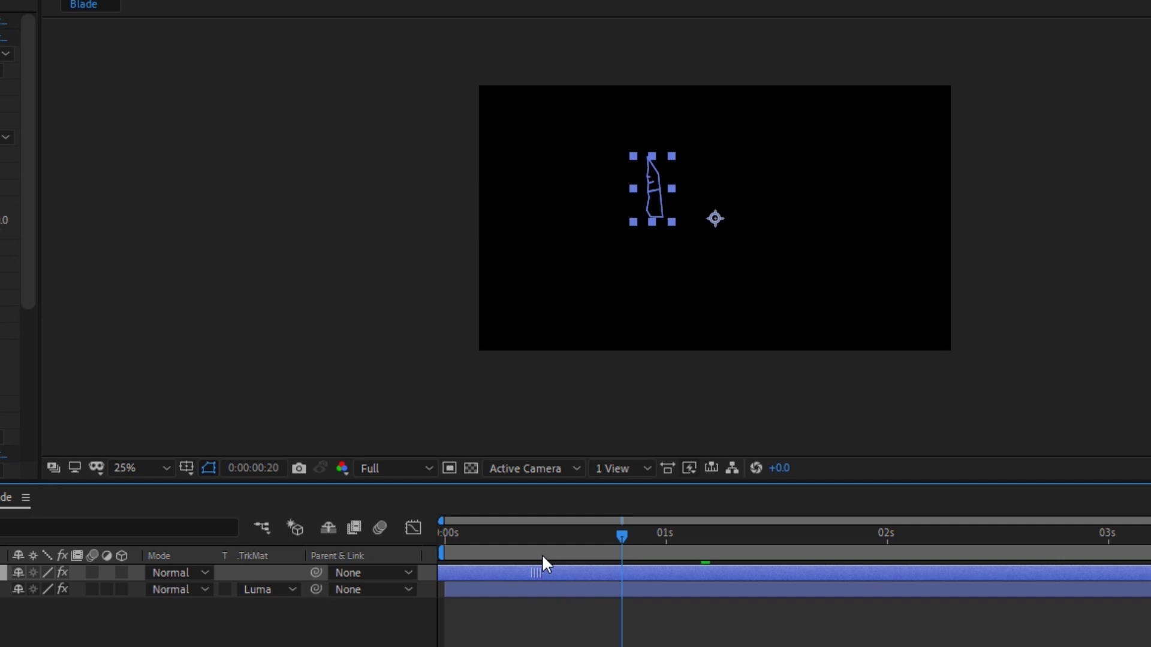
{"action": "left_click_drag", "start_coordinate": [448, 545], "coordinate": [485, 546]}
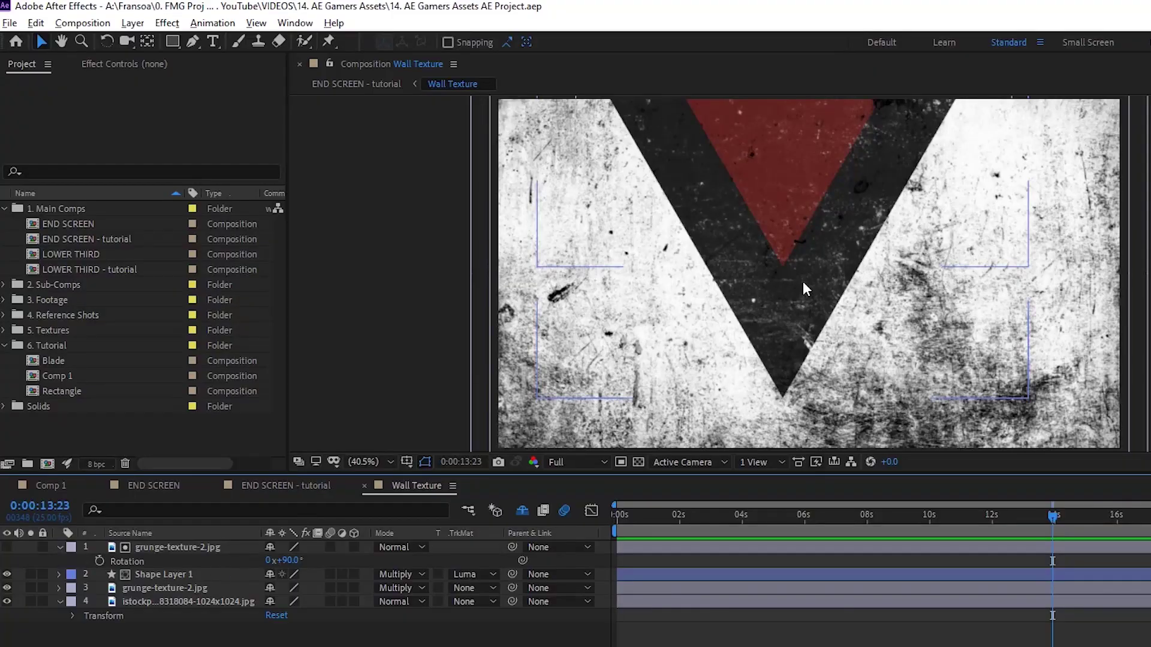
Solo the wall image, the grunge-texture-2.jpg layer and Shape Layer 1 in turn to examine how Wall Texture is layered
{"action": "left_click", "coordinate": [181, 575]}
{"action": "left_click", "coordinate": [118, 590]}
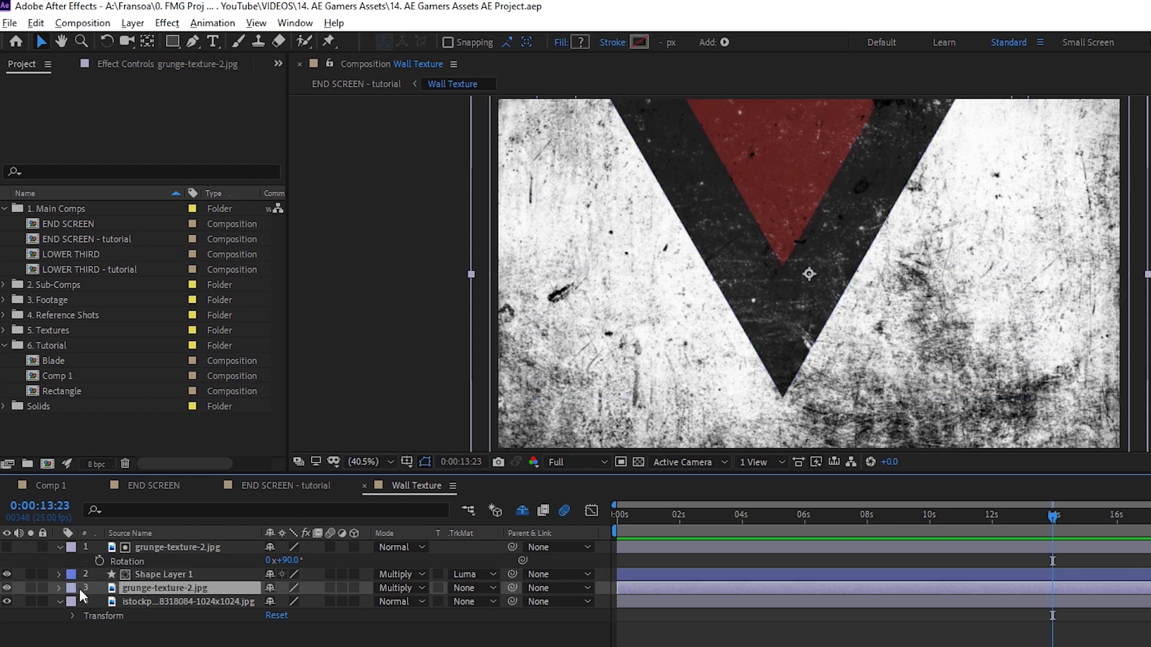
{"action": "left_click", "coordinate": [30, 601]}
{"action": "left_click", "coordinate": [31, 588]}
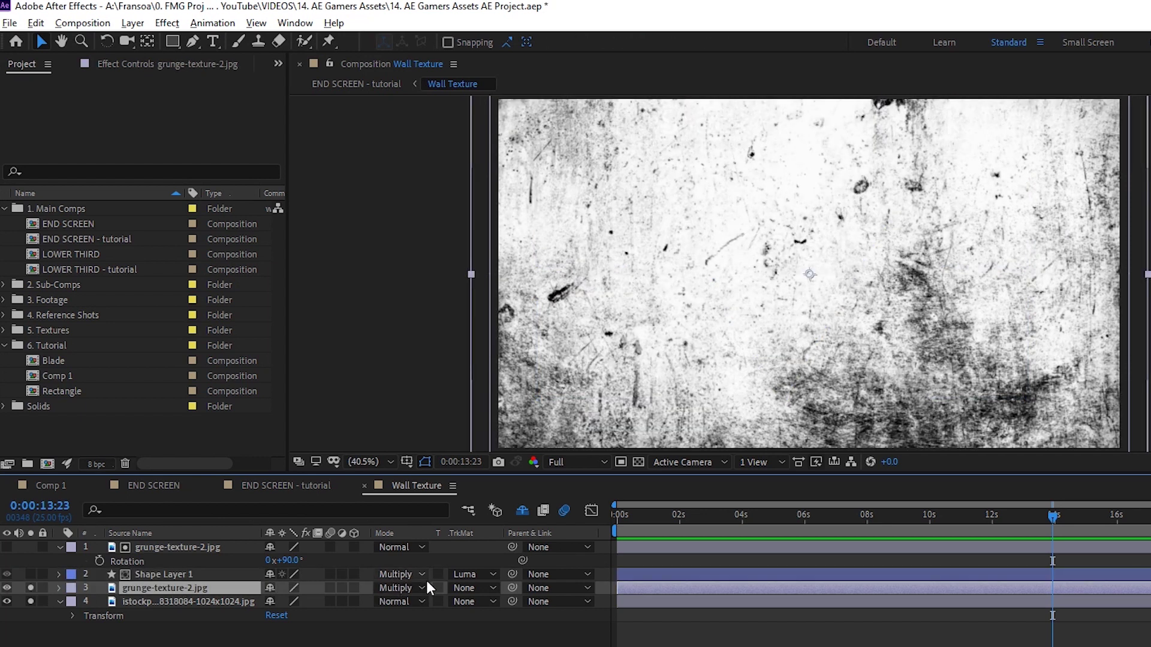
{"action": "left_click", "coordinate": [30, 574]}
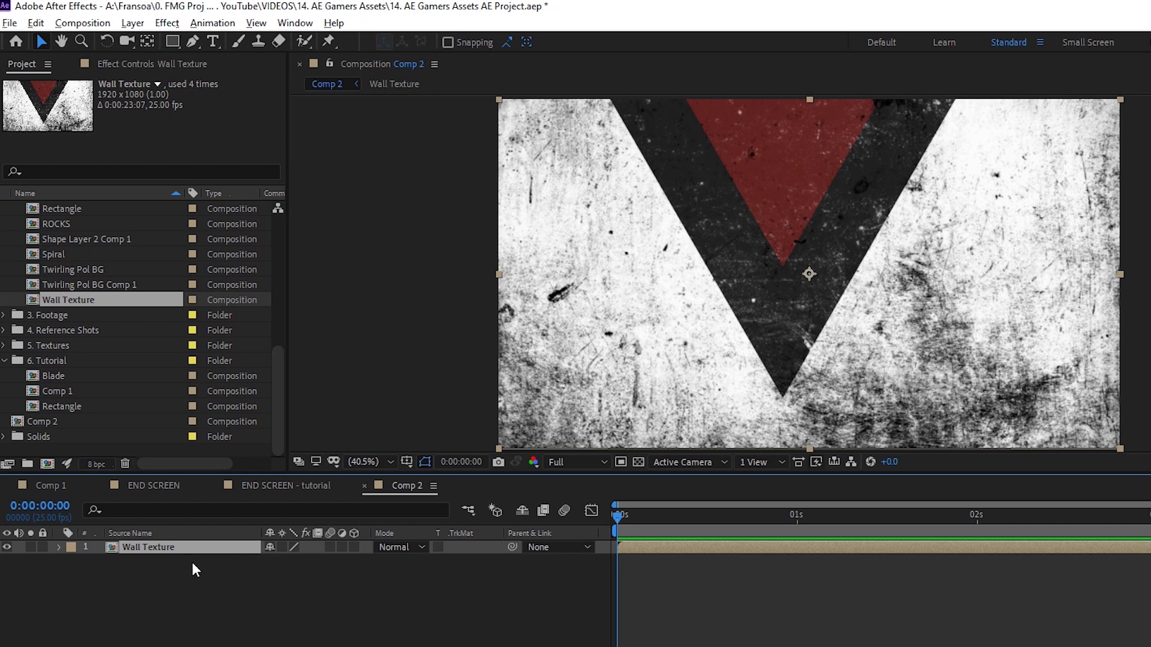
Create a solid named Shatter above Wall Texture in Comp 2 and apply the Shatter effect to it
{"action": "key", "text": "ctrl+y"}
{"action": "key", "text": "Return"}
{"action": "key", "text": "ctrl+space"}
{"action": "type", "text": "shatter"}
{"action": "left_click", "coordinate": [251, 549]}
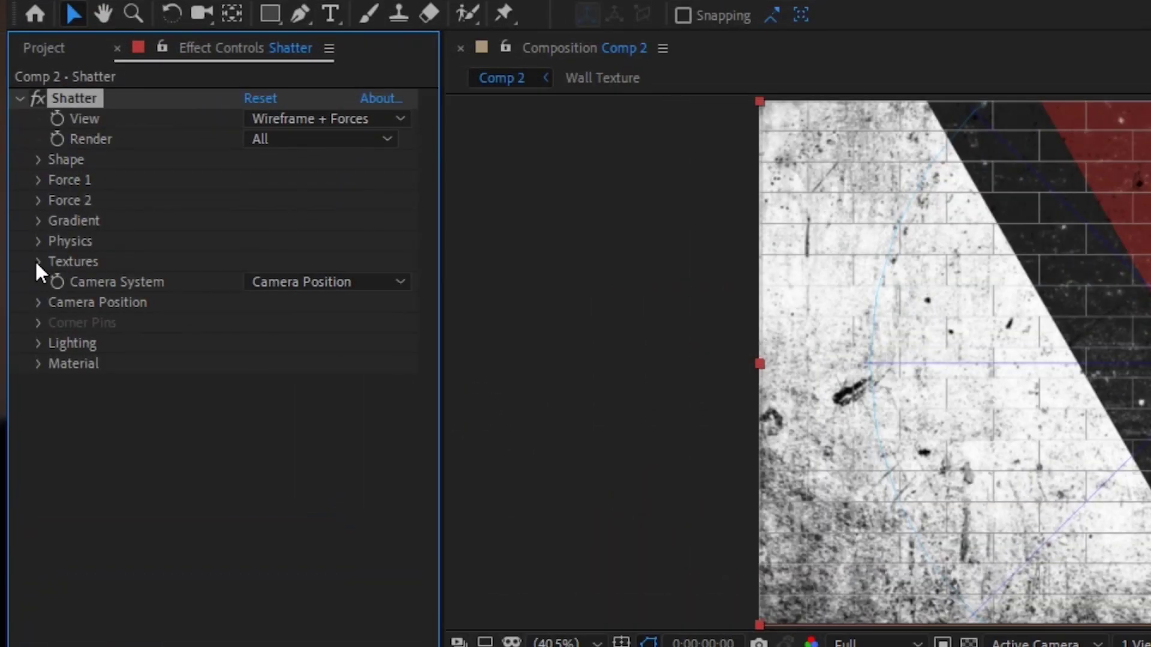
Set Shatter's front texture layer to Wall Texture and its view to Rendered, and scrub through the opening frames of the explosion
{"action": "left_click", "coordinate": [37, 262]}
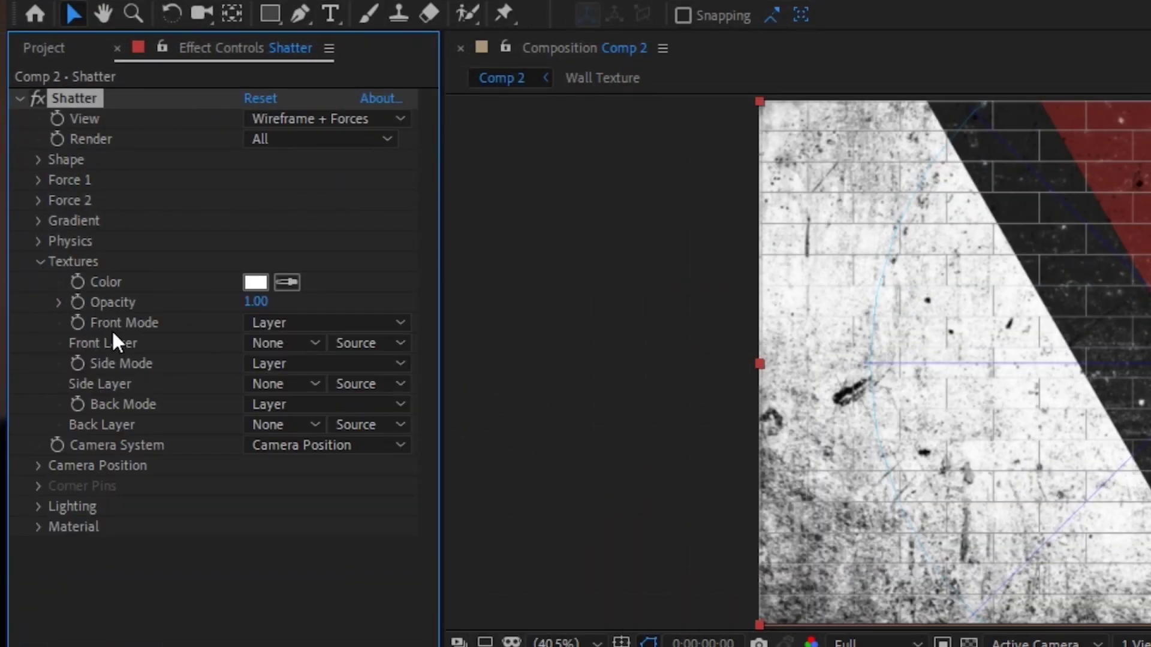
{"action": "left_click", "coordinate": [293, 339]}
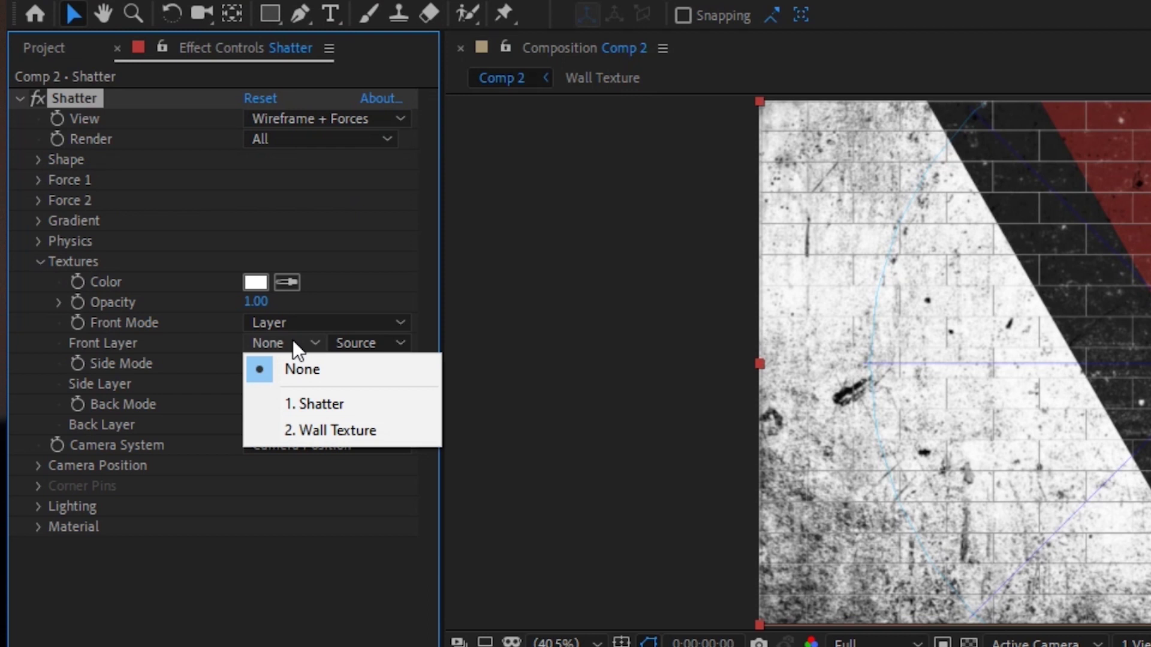
{"action": "left_click", "coordinate": [329, 422]}
{"action": "left_click", "coordinate": [326, 118]}
{"action": "left_click", "coordinate": [319, 141]}
{"action": "left_click_drag", "start_coordinate": [627, 513], "coordinate": [652, 515]}
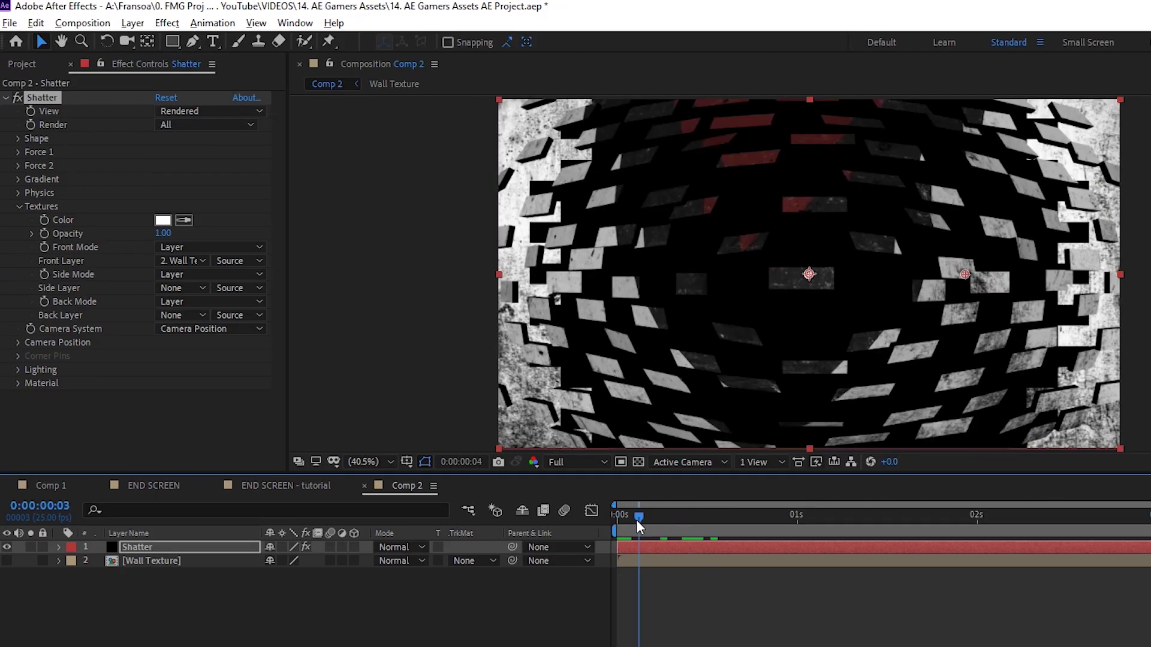
Set Shatter to Glass pattern, repetitions 38.56, extrusion depth 0.31, and Force 1 to position 1981.2, 540, depth 0.05, radius 0.48, strength 7.21
{"action": "left_click", "coordinate": [19, 152]}
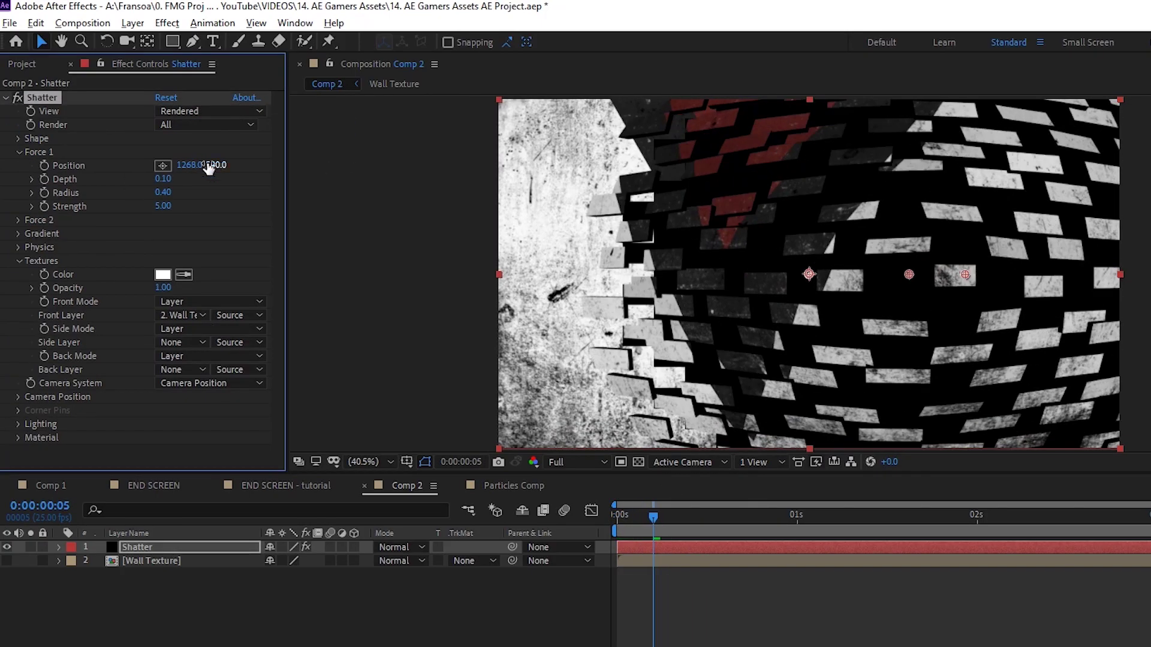
{"action": "left_click_drag", "start_coordinate": [163, 178], "coordinate": [147, 191]}
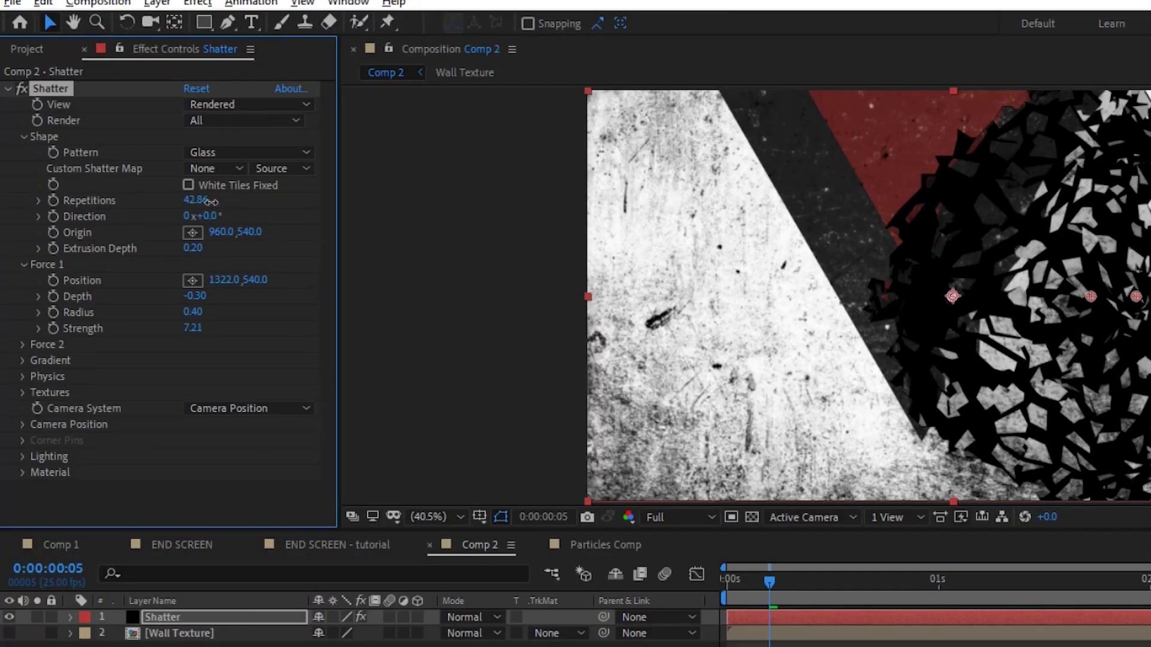
{"action": "left_click_drag", "start_coordinate": [209, 202], "coordinate": [193, 202]}
{"action": "left_click_drag", "start_coordinate": [193, 248], "coordinate": [276, 280]}
{"action": "left_click_drag", "start_coordinate": [192, 312], "coordinate": [216, 296]}
{"action": "left_click_drag", "start_coordinate": [1121, 293], "coordinate": [1146, 294]}
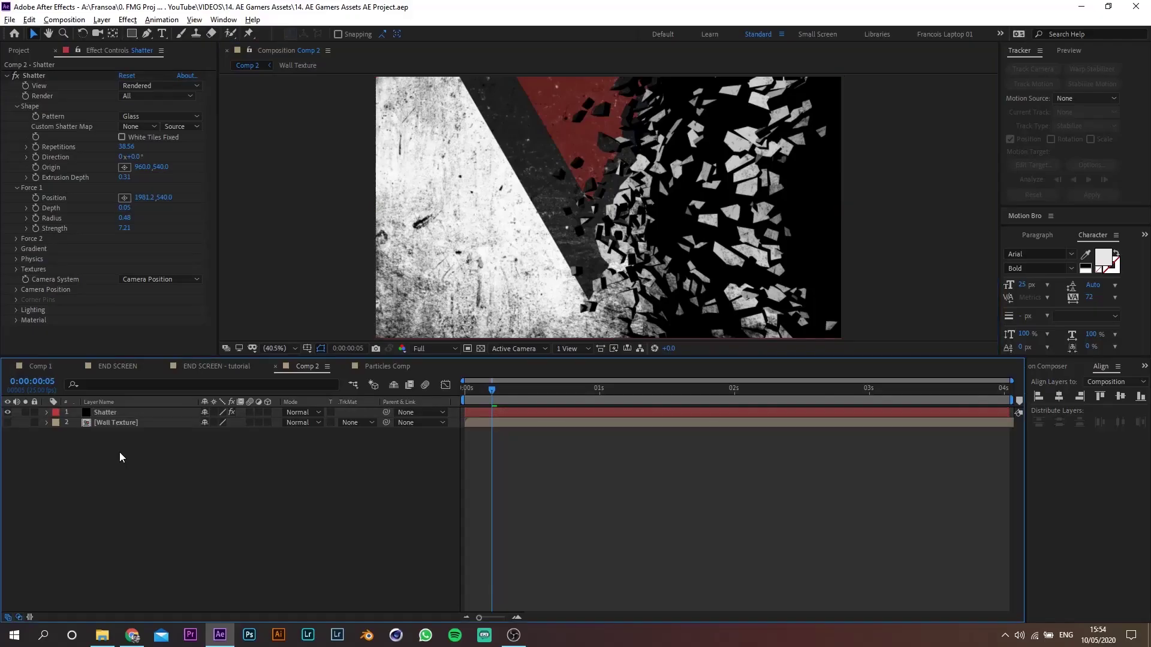
Add a point light with 48% intensity and no shadows, plus a camera, to Comp 2
{"action": "right_click", "coordinate": [144, 459]}
{"action": "mouse_move", "coordinate": [173, 467]}
{"action": "left_click", "coordinate": [335, 513]}
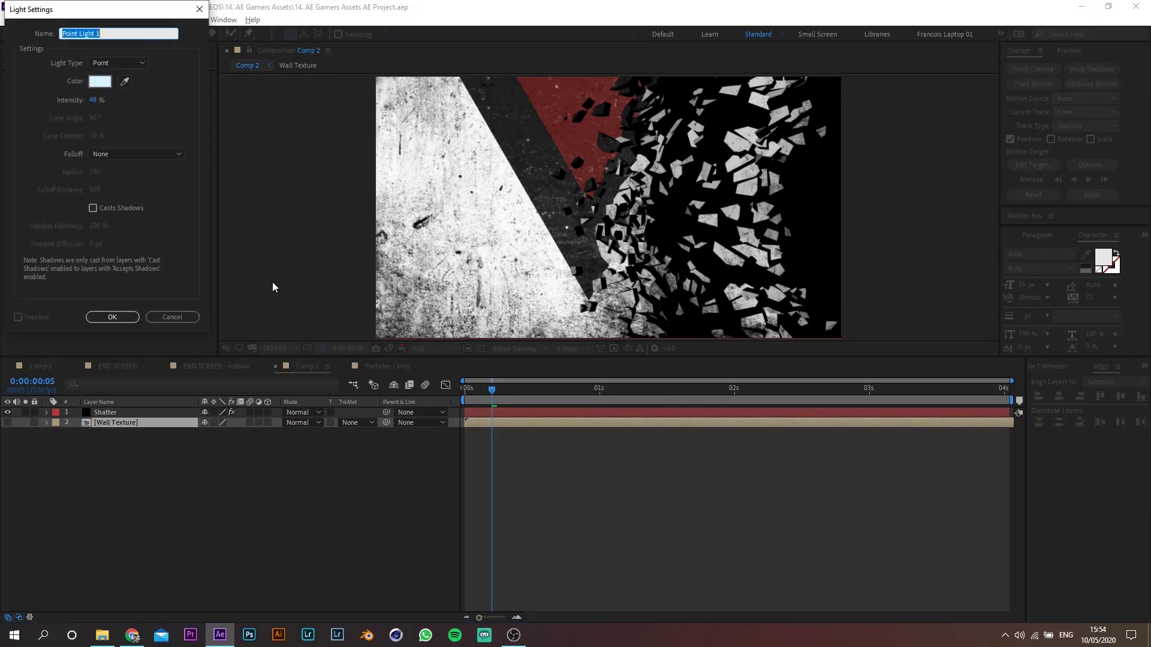
{"action": "left_click", "coordinate": [112, 317]}
{"action": "right_click", "coordinate": [170, 469]}
{"action": "mouse_move", "coordinate": [191, 473]}
{"action": "left_click", "coordinate": [386, 538]}
{"action": "left_click", "coordinate": [506, 418]}
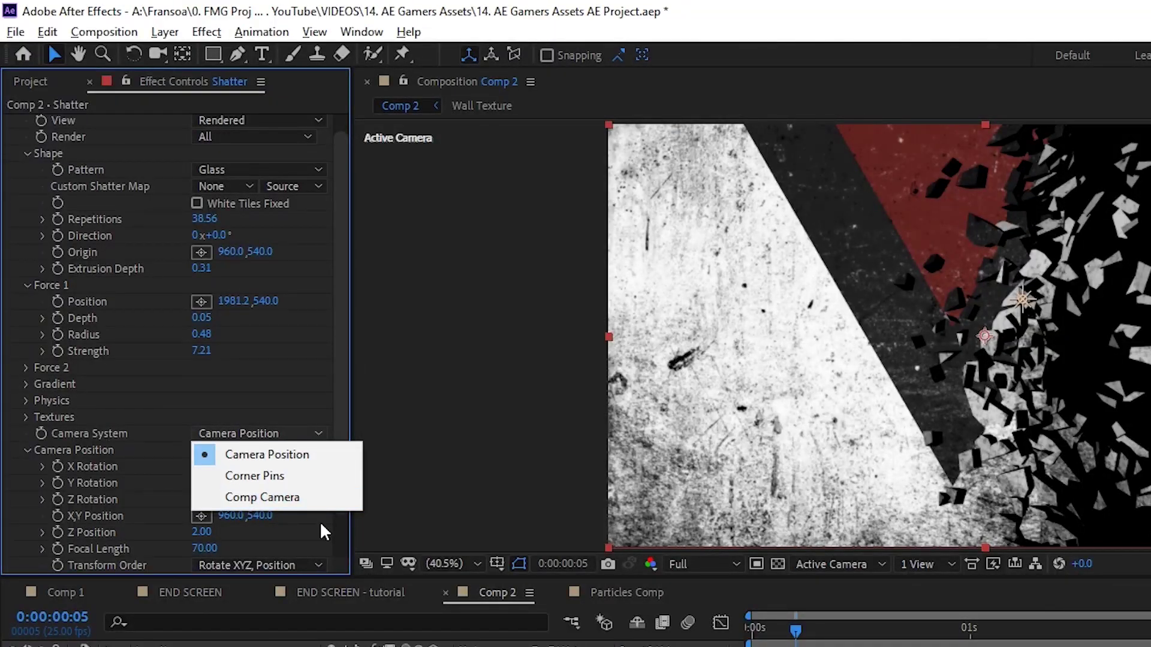
Set Shatter's camera system to Comp Camera and its light type to First Comp Light
{"action": "left_click", "coordinate": [282, 502]}
{"action": "scroll", "coordinate": [180, 419], "scroll_direction": "down", "scroll_amount": 2}
{"action": "left_click", "coordinate": [240, 404]}
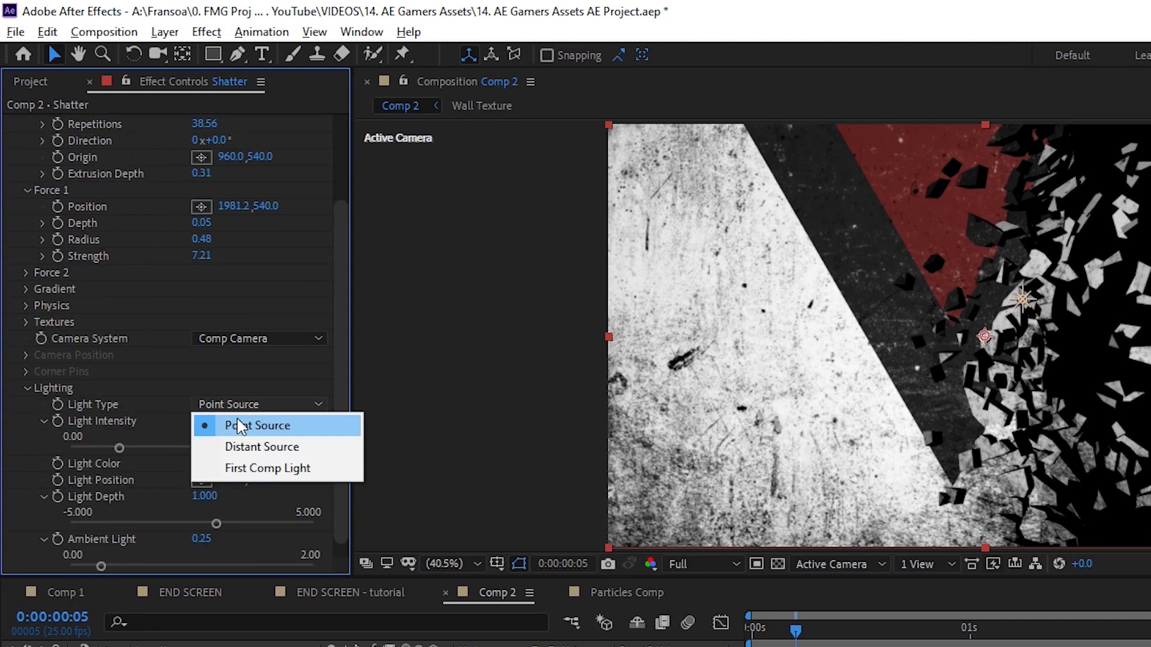
{"action": "left_click", "coordinate": [263, 469]}
Make the Shatter layer render only Layer, duplicate it, and make the duplicate render only Pieces
{"action": "scroll", "coordinate": [239, 299], "scroll_direction": "up", "scroll_amount": 3}
{"action": "left_click", "coordinate": [221, 156]}
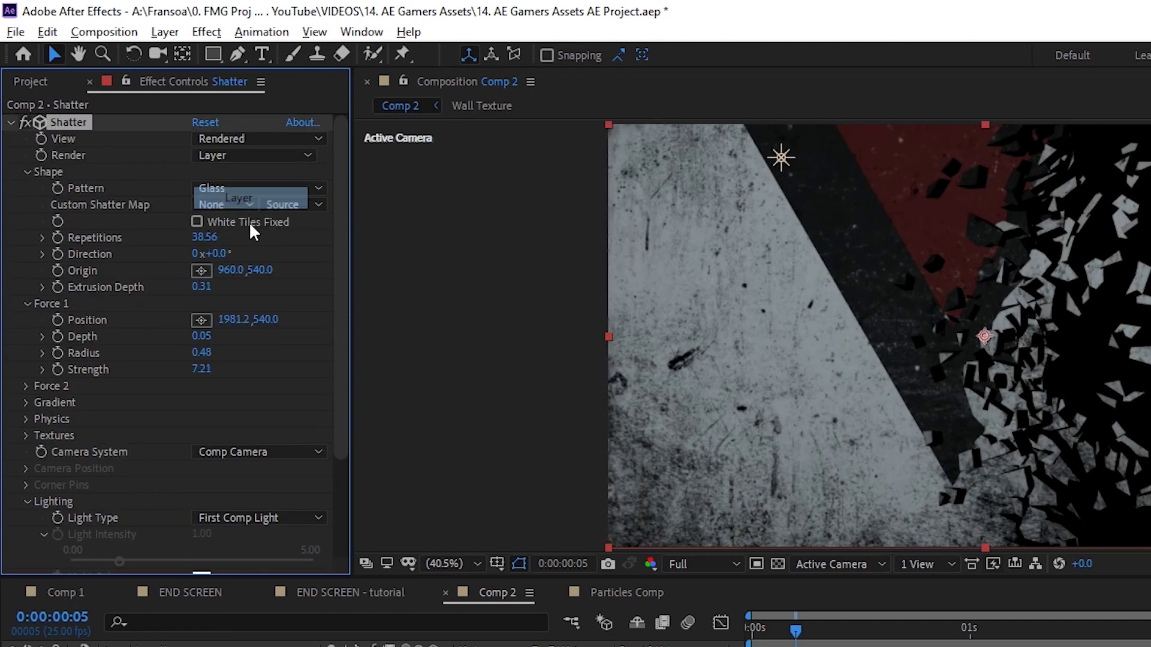
{"action": "left_click", "coordinate": [239, 198]}
{"action": "key", "text": "ctrl+d"}
{"action": "left_click", "coordinate": [243, 154]}
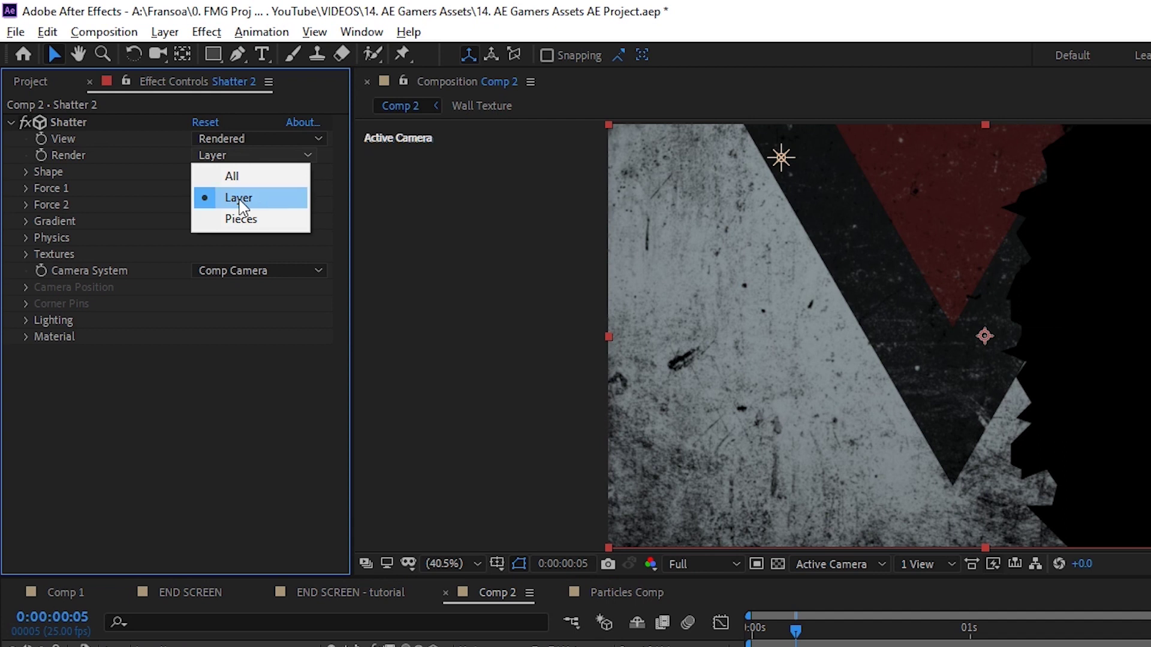
{"action": "left_click", "coordinate": [241, 219]}
Light Shatter 2 with a red Point Source of intensity 6.97 at position 3134, 540 with light depth 0.82
{"action": "left_click", "coordinate": [27, 320]}
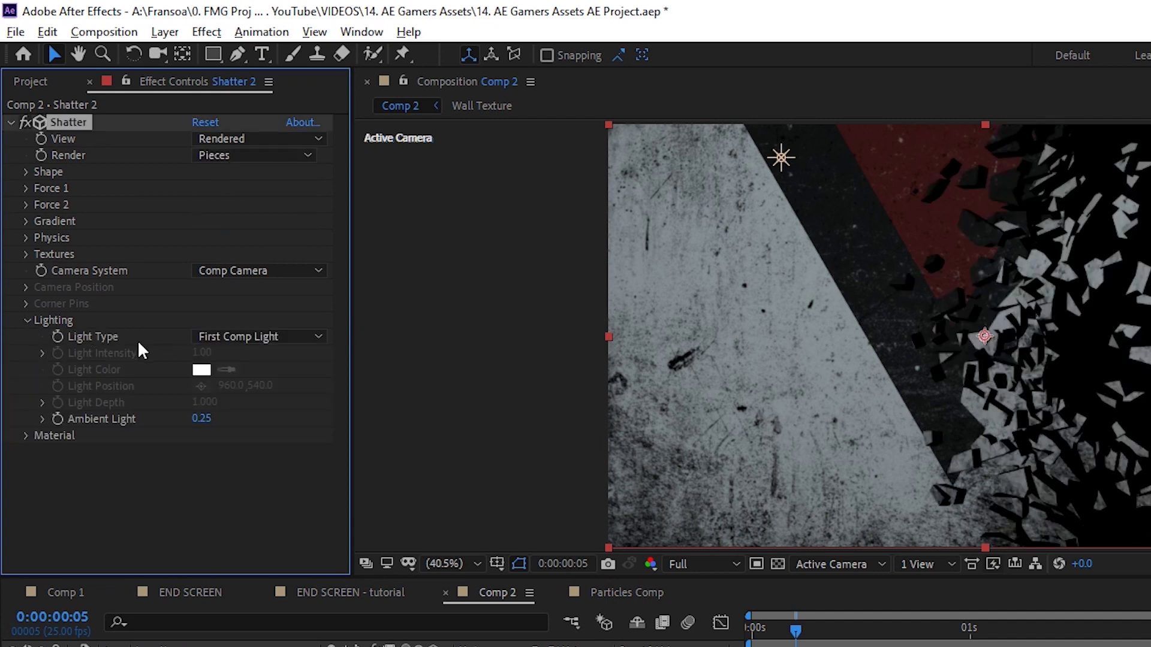
{"action": "left_click", "coordinate": [270, 337]}
{"action": "left_click", "coordinate": [276, 358]}
{"action": "left_click", "coordinate": [201, 395]}
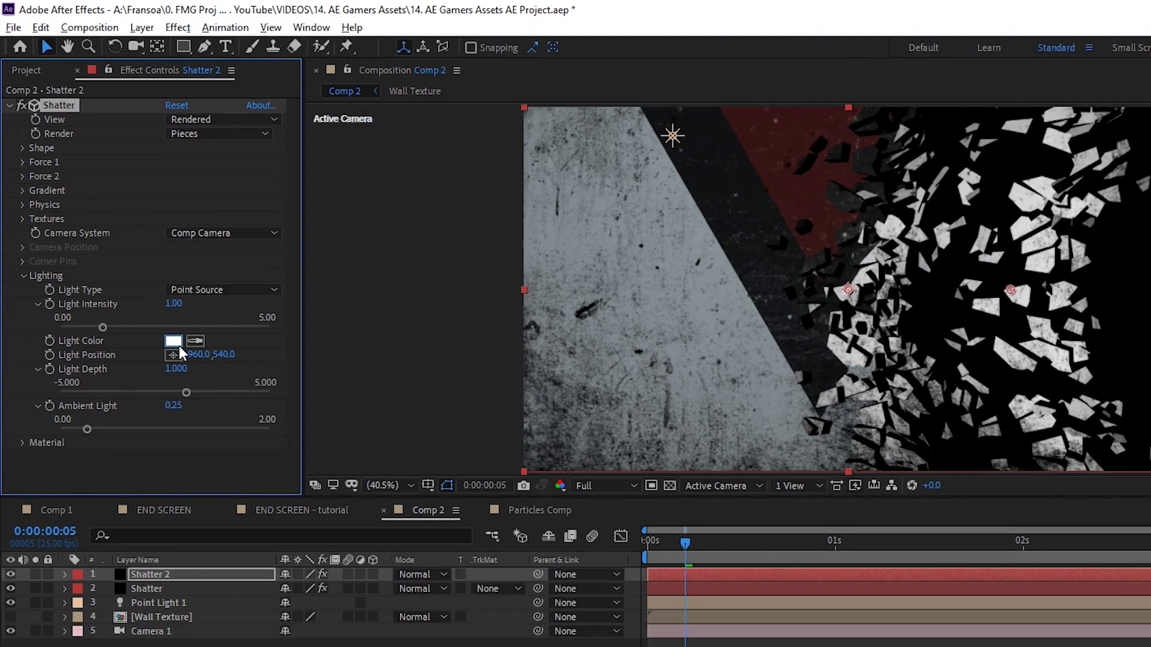
{"action": "left_click", "coordinate": [785, 547]}
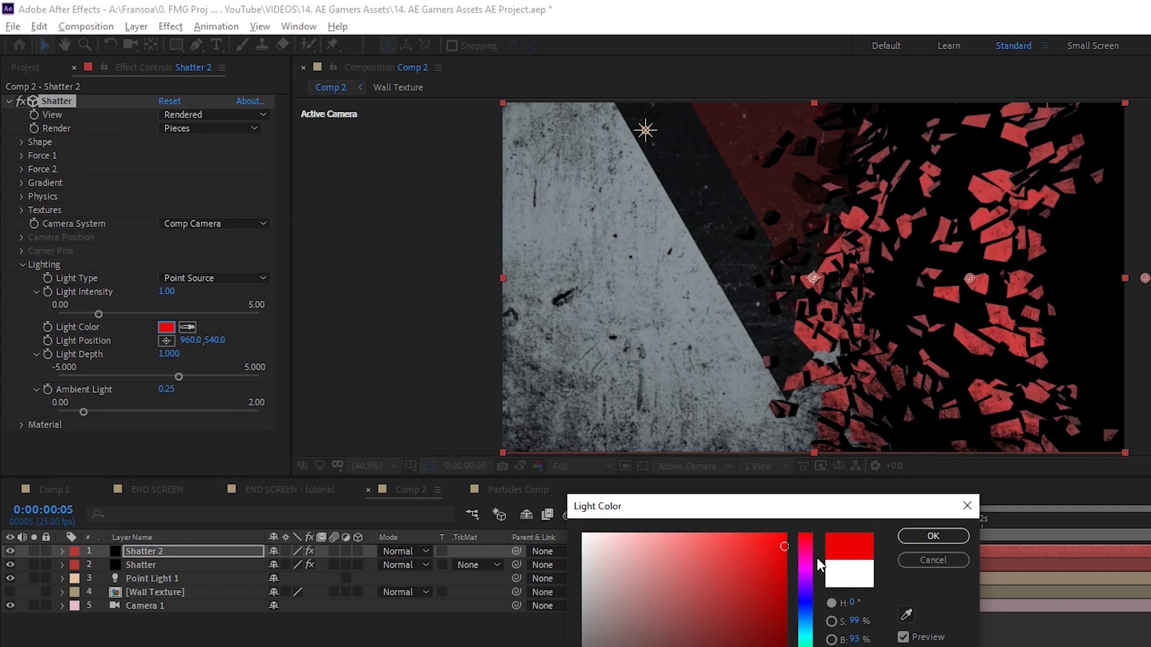
{"action": "left_click", "coordinate": [921, 537]}
{"action": "left_click_drag", "start_coordinate": [191, 340], "coordinate": [384, 340]}
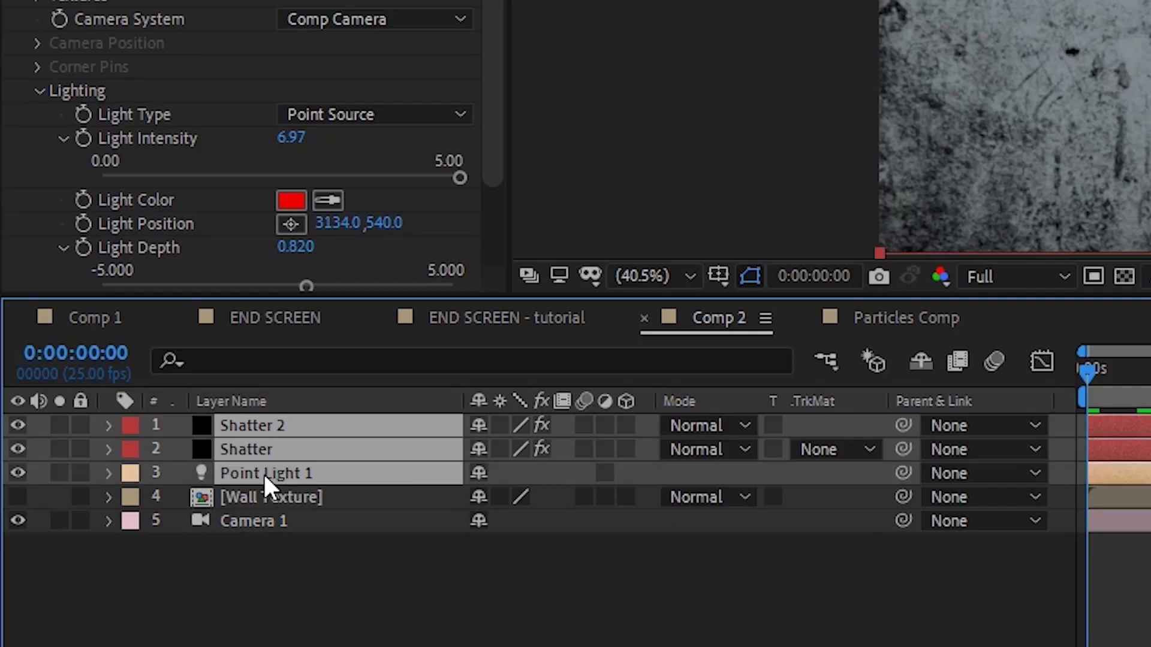
Pre-compose both Shatter layers, the point light and the camera as Wall Shatter, and freeze that precomp at 0:00:00:08
{"action": "left_click", "coordinate": [257, 522], "text": "ctrl"}
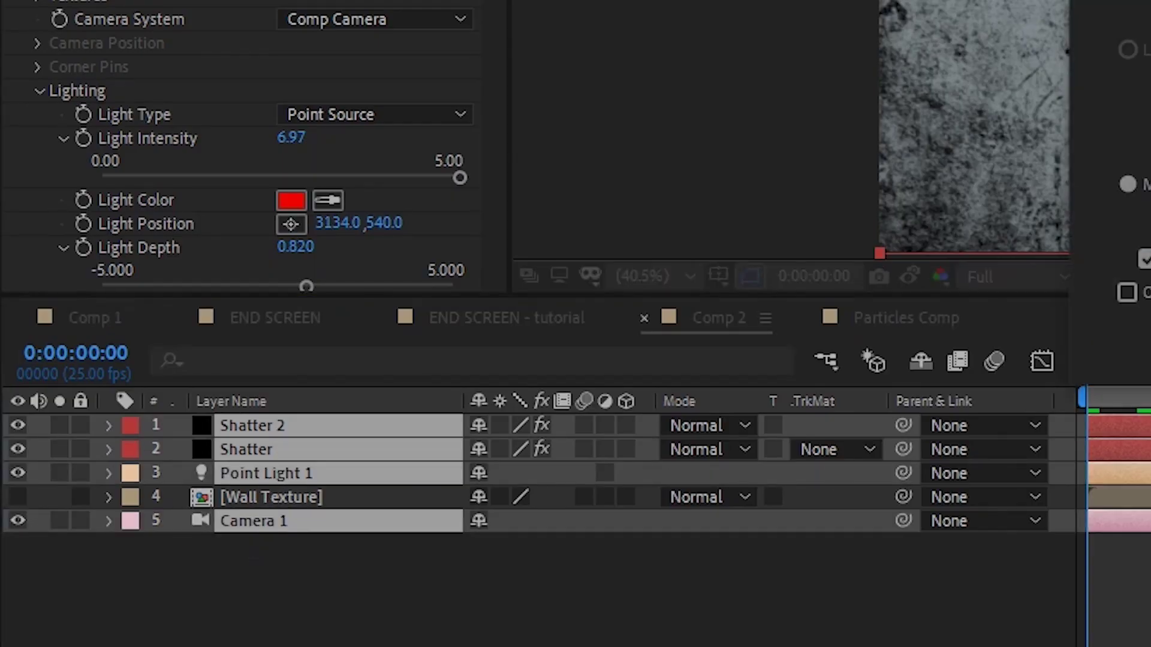
{"action": "mouse_move", "coordinate": [545, 191]}
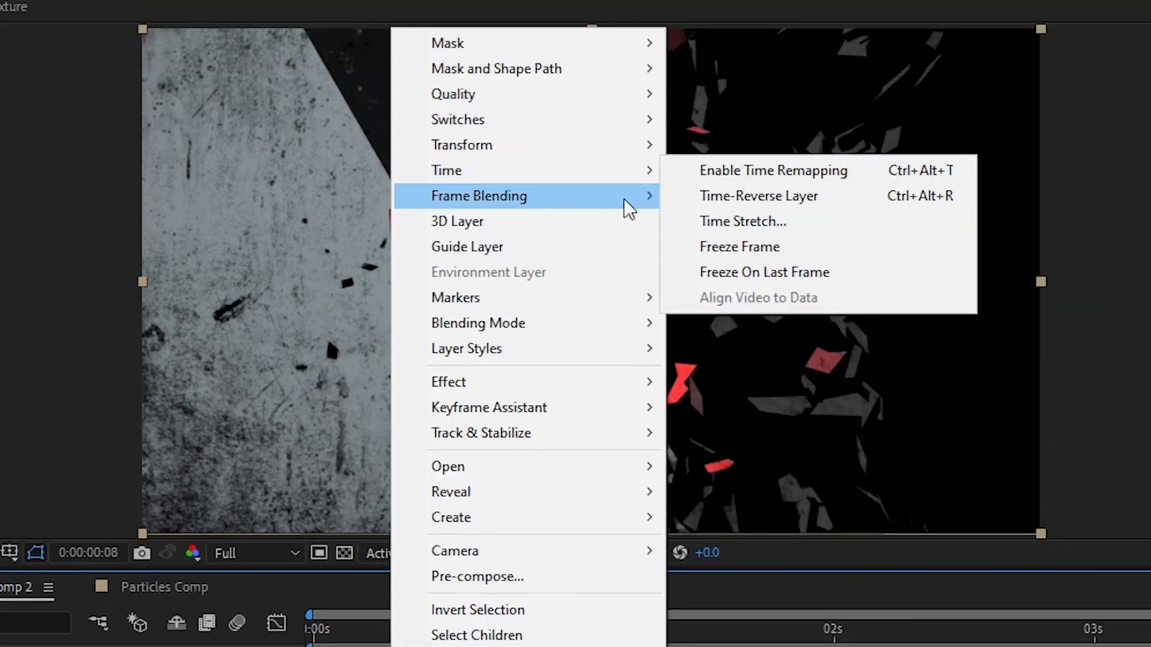
{"action": "left_click", "coordinate": [699, 246]}
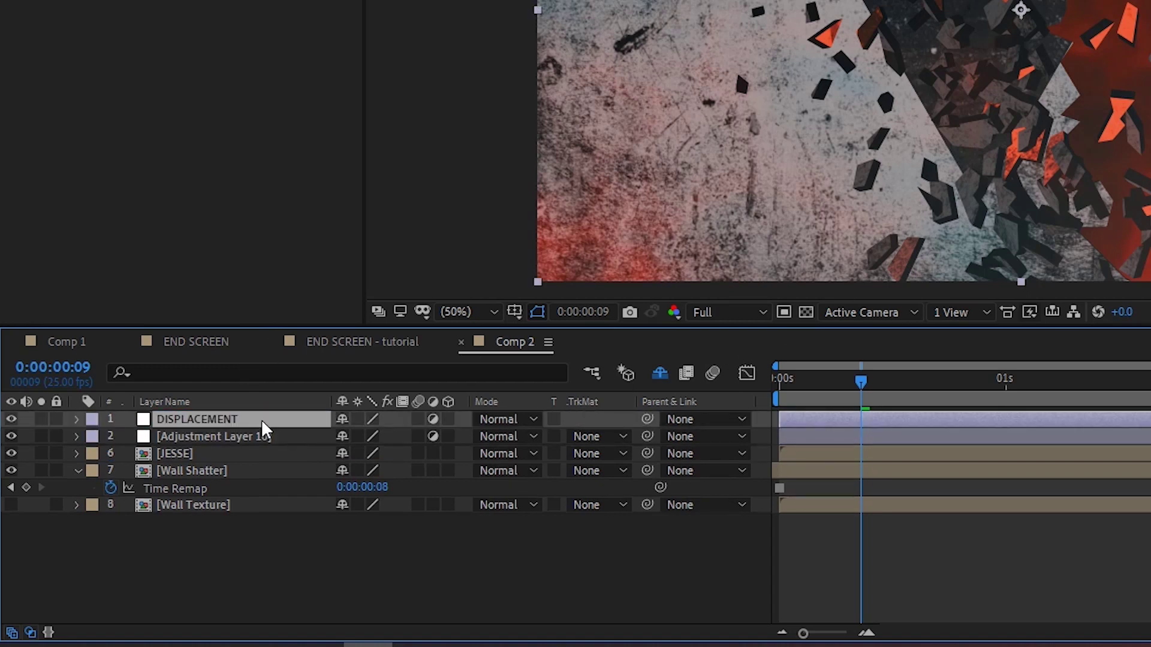
Apply Displacement Map to the DISPLACEMENT adjustment layer and set the maximum horizontal and vertical displacement to 0
{"action": "key", "text": "ctrl+space"}
{"action": "type", "text": "dis"}
{"action": "type", "text": "pl"}
{"action": "key", "text": "Return"}
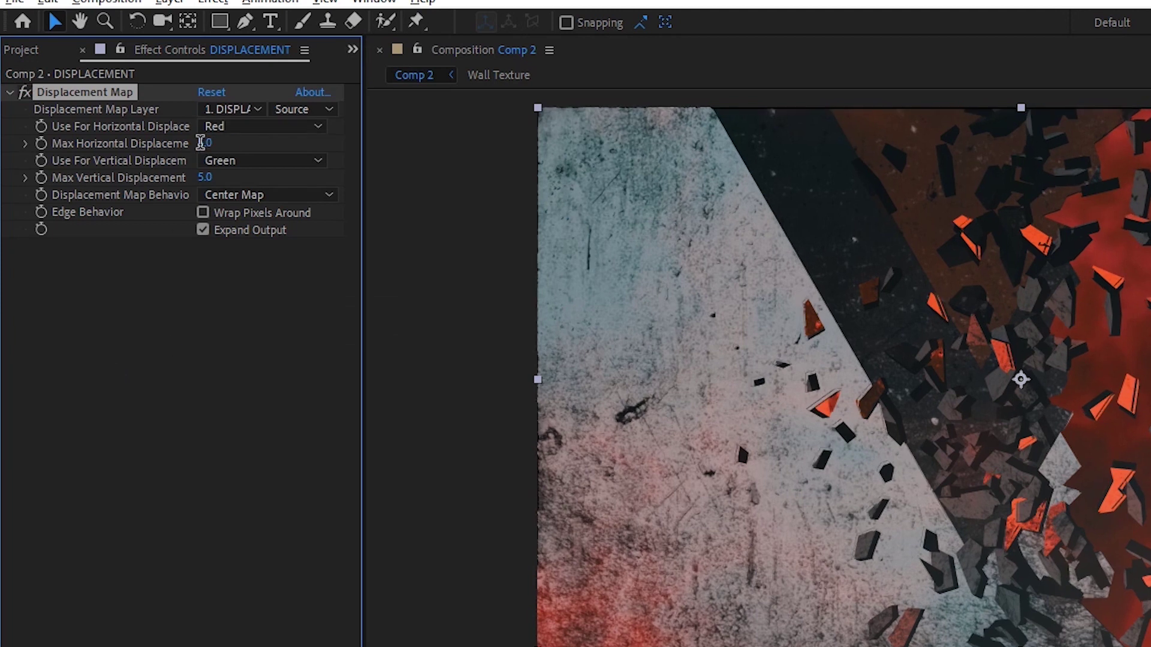
{"action": "left_click", "coordinate": [205, 177]}
{"action": "type", "text": "0"}
{"action": "key", "text": "Return"}
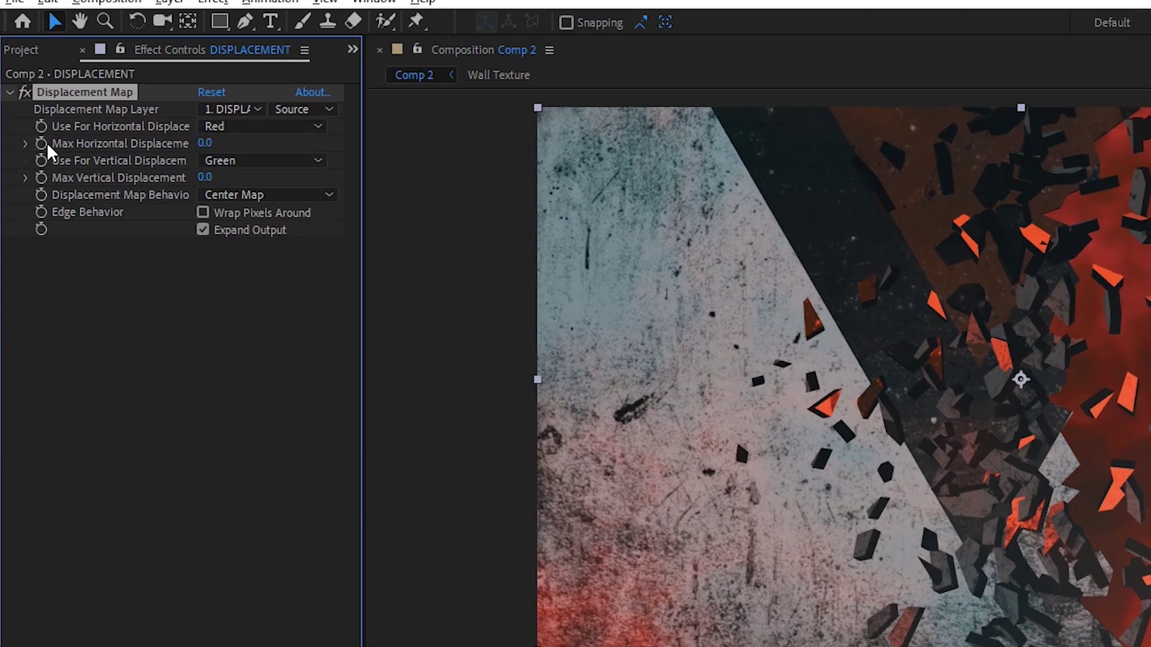
Add the expression wiggle(1,7) to the maximum horizontal displacement of the DISPLACEMENT layer
{"action": "left_click", "coordinate": [41, 144], "text": "alt"}
{"action": "type", "text": "wiggl"}
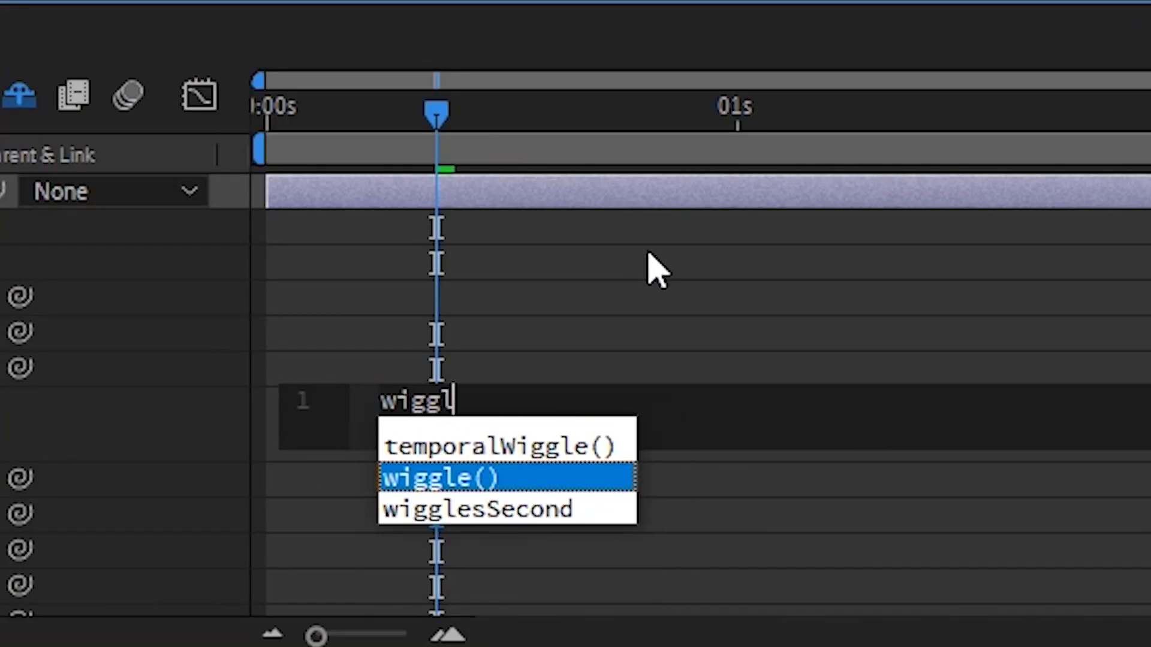
{"action": "type", "text": "e(1,7"}
{"action": "left_click", "coordinate": [656, 270]}
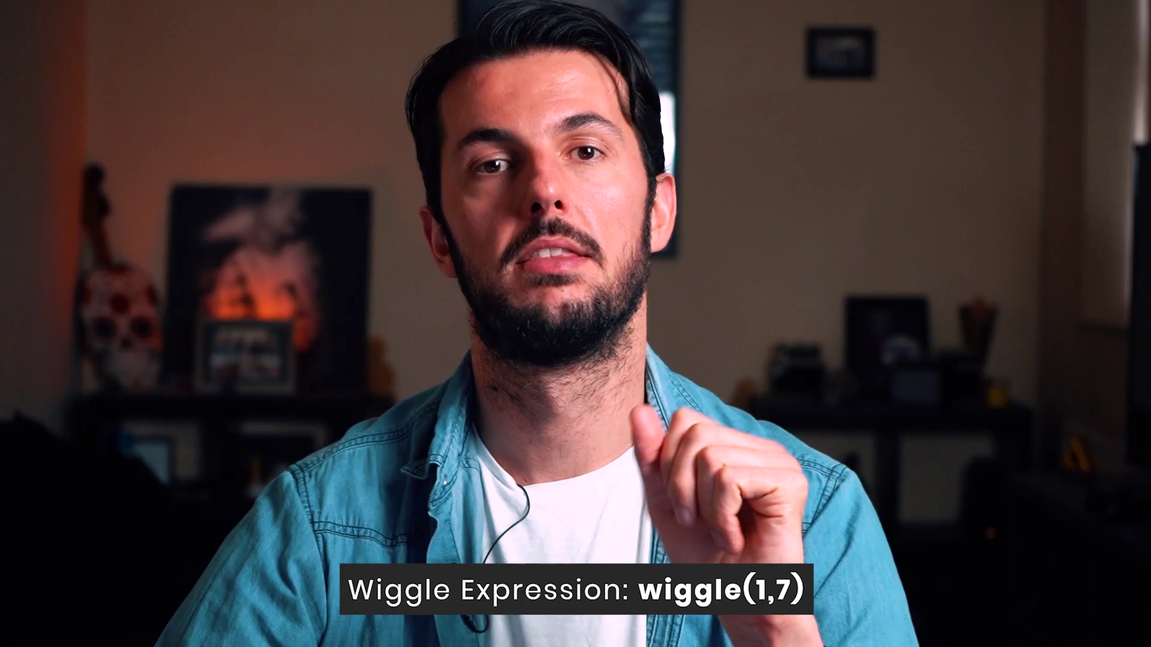